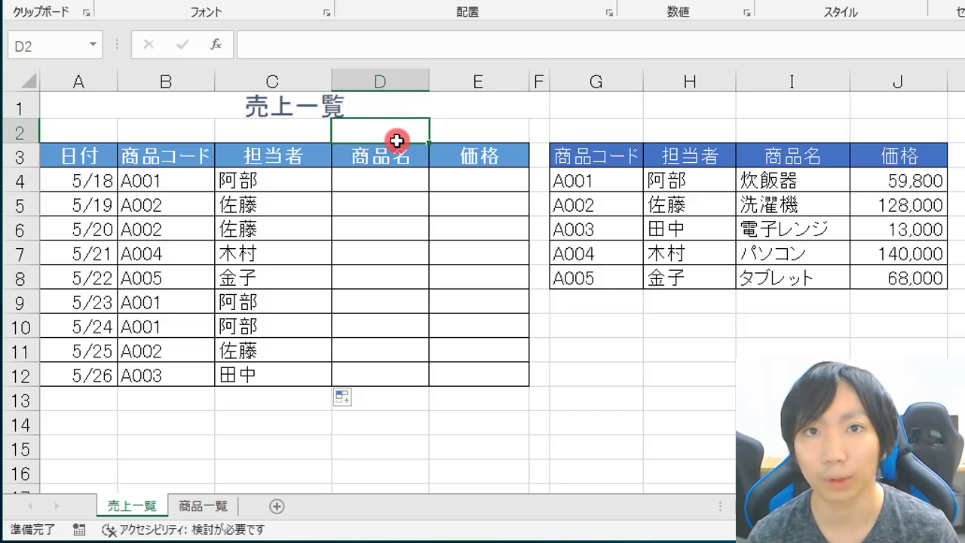
- Copy C4's VLOOKUP formula across to E4 and fill columns D and E down to row 12
{"action": "left_click", "coordinate": [266, 179]}
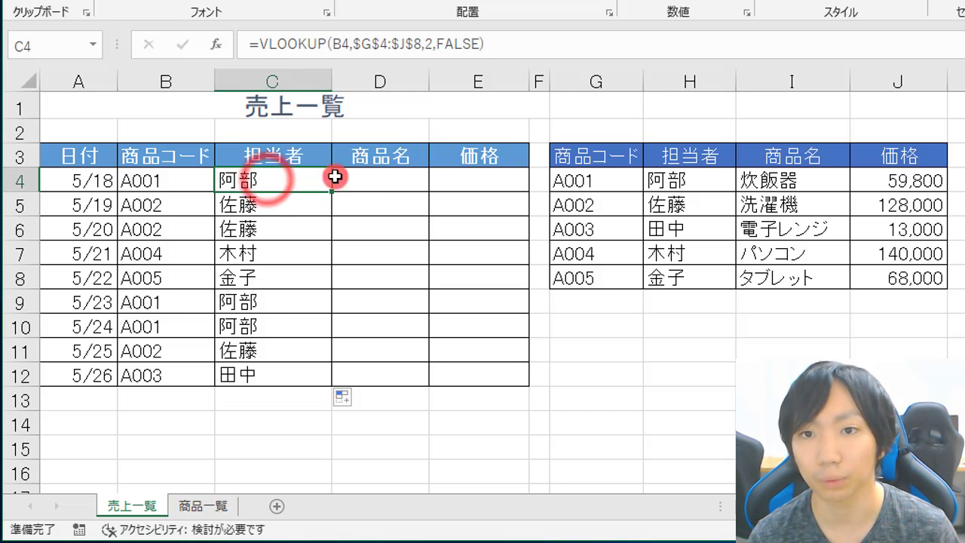
{"action": "key", "text": "F2"}
{"action": "key", "text": "Escape"}
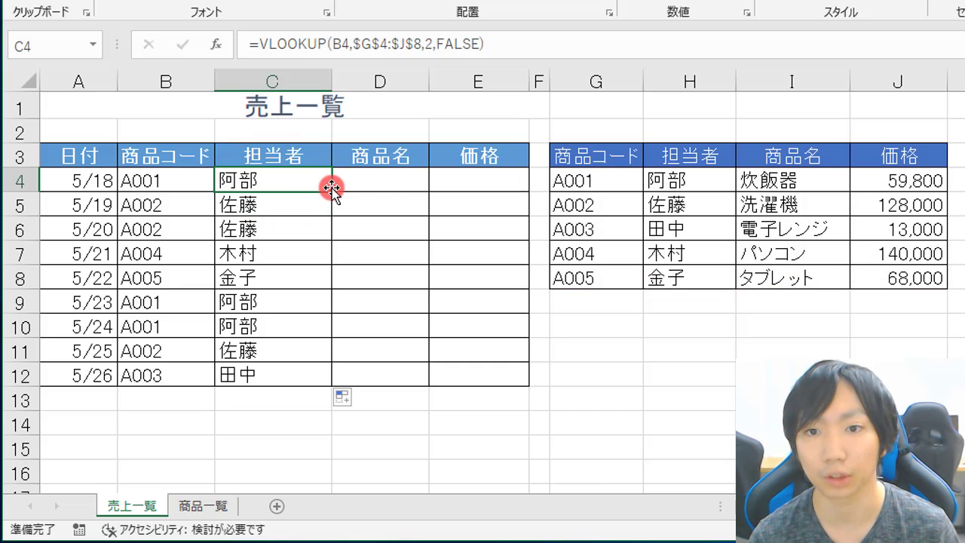
{"action": "left_click_drag", "start_coordinate": [336, 190], "coordinate": [520, 188]}
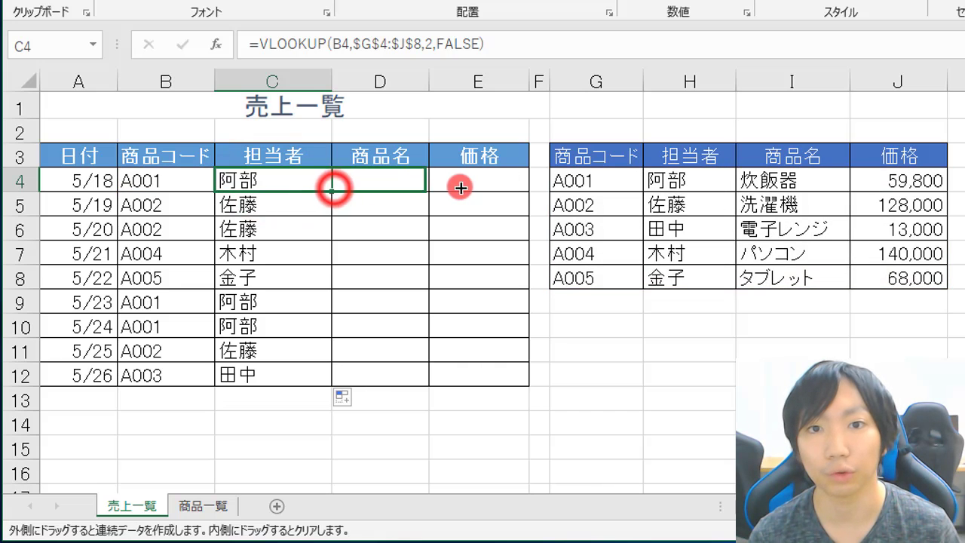
{"action": "left_click", "coordinate": [422, 185]}
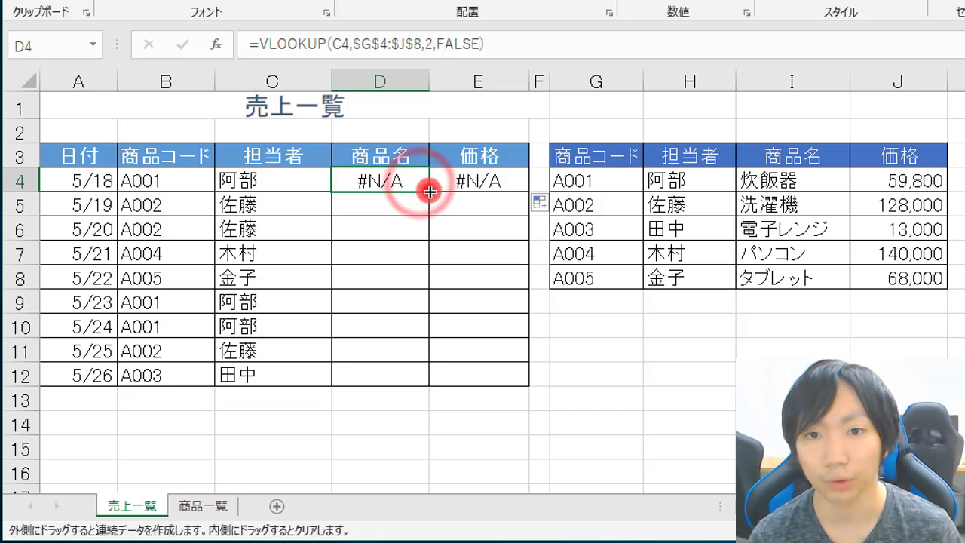
{"action": "double_click", "coordinate": [428, 190]}
{"action": "left_click", "coordinate": [487, 187]}
{"action": "double_click", "coordinate": [527, 192]}
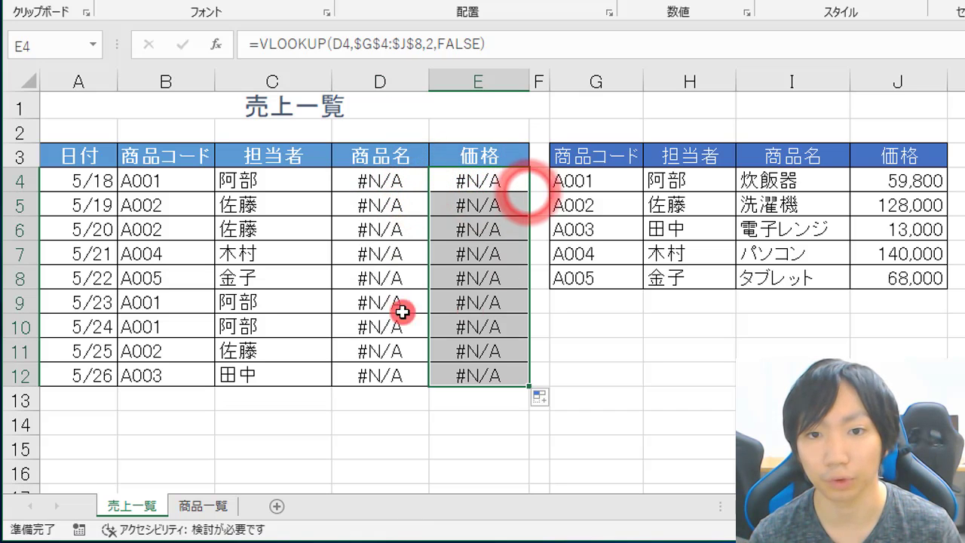
- Inspect the shifted formulas in D4 and C4, then select the results C4:E12
{"action": "left_click", "coordinate": [370, 188]}
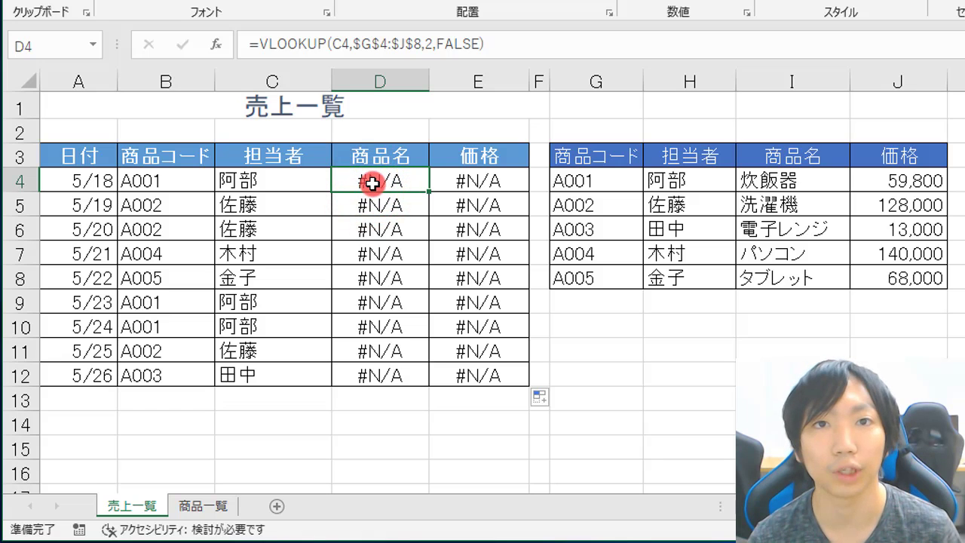
{"action": "left_click", "coordinate": [300, 181]}
{"action": "double_click", "coordinate": [295, 181]}
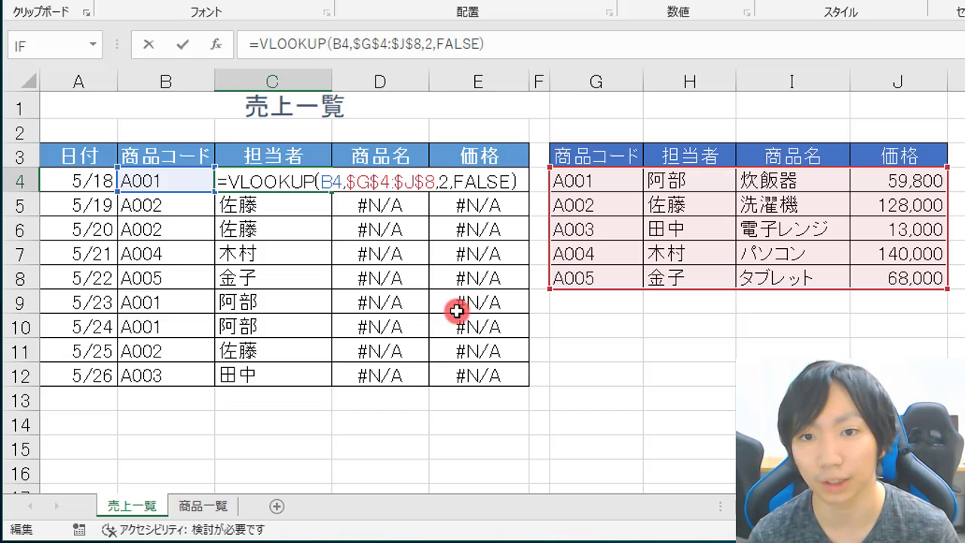
{"action": "key", "text": "ctrl+Return"}
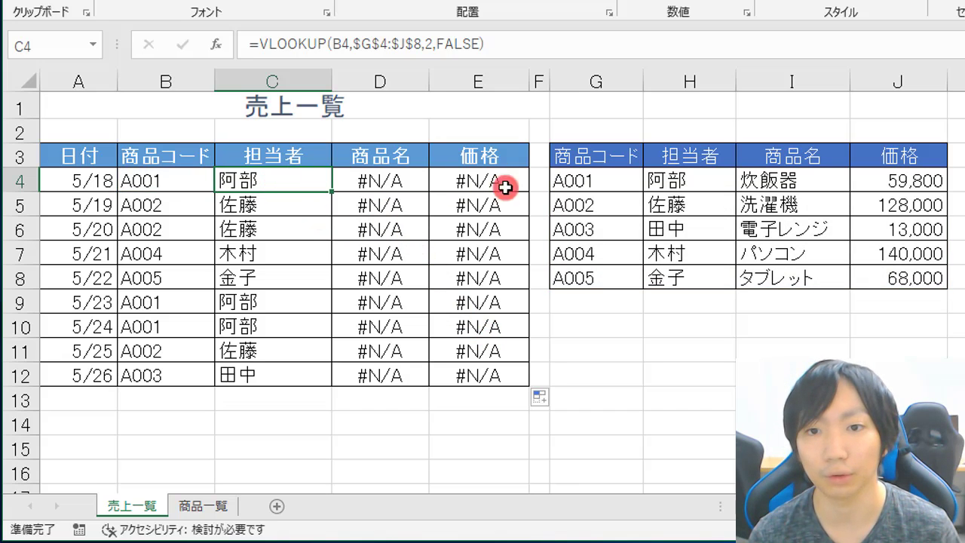
{"action": "mouse_move", "coordinate": [489, 376]}
{"action": "left_mouse_down"}
{"action": "mouse_move", "coordinate": [358, 233]}
{"action": "mouse_move", "coordinate": [277, 197]}
{"action": "left_mouse_up"}
{"action": "key", "text": "Delete"}
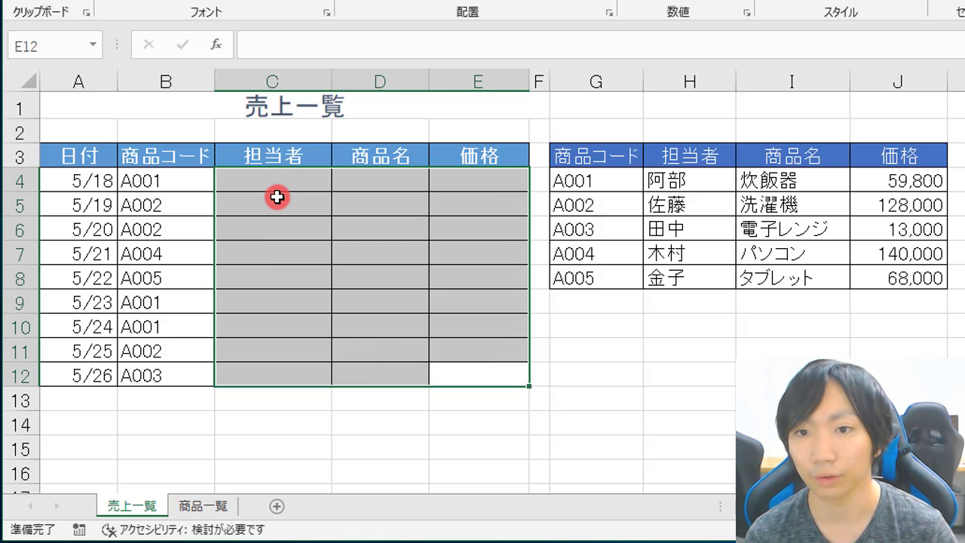
{"action": "key", "text": "Up"}
{"action": "key", "text": "Up"}
{"action": "key", "text": "Up"}
{"action": "key", "text": "Up"}
{"action": "key", "text": "Up"}
{"action": "key", "text": "Up"}
{"action": "key", "text": "Up"}
{"action": "key", "text": "Up"}
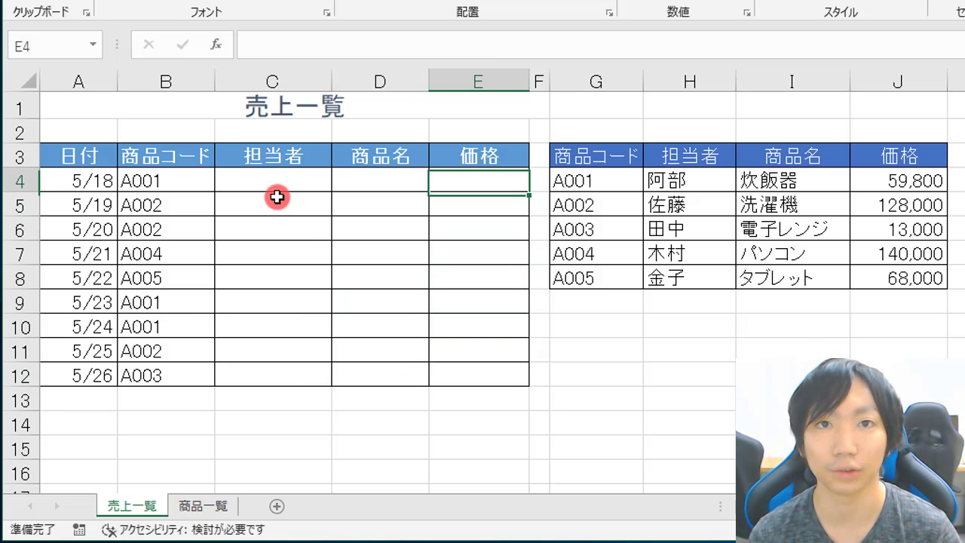
{"action": "key", "text": "Left"}
{"action": "key", "text": "Left"}
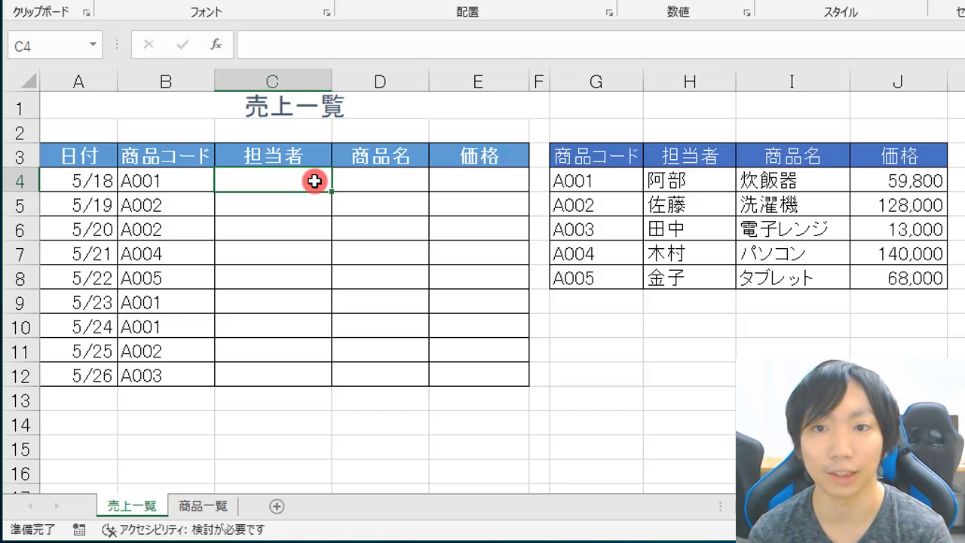
- Start C4's formula as =INDEX($H$4:$H$8, using the 担当者 names as the range
{"action": "type", "text": "="}
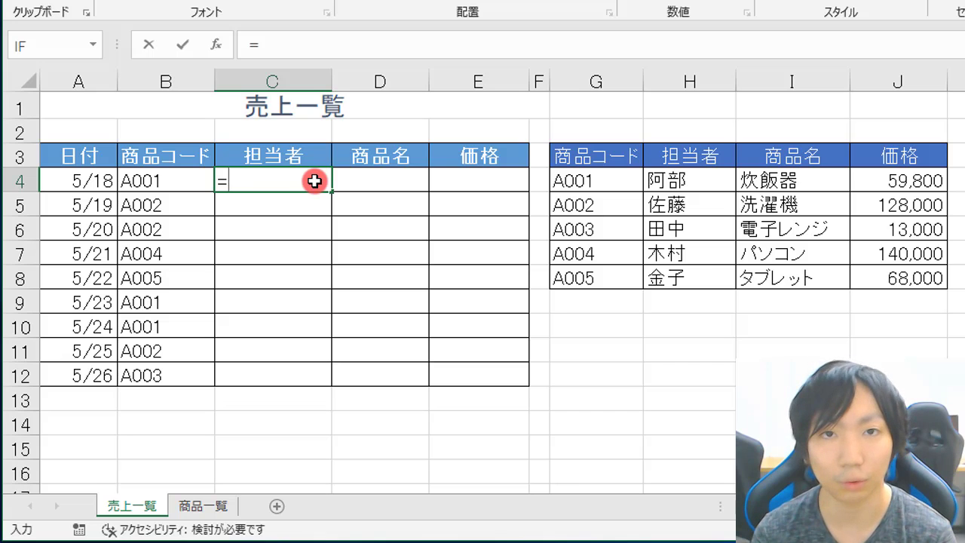
{"action": "type", "text": "index"}
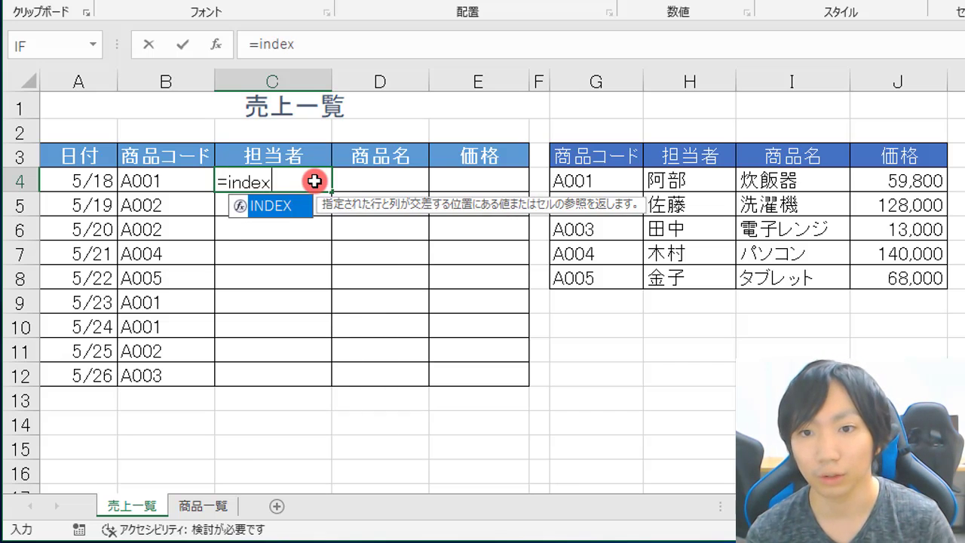
{"action": "key", "text": "Tab"}
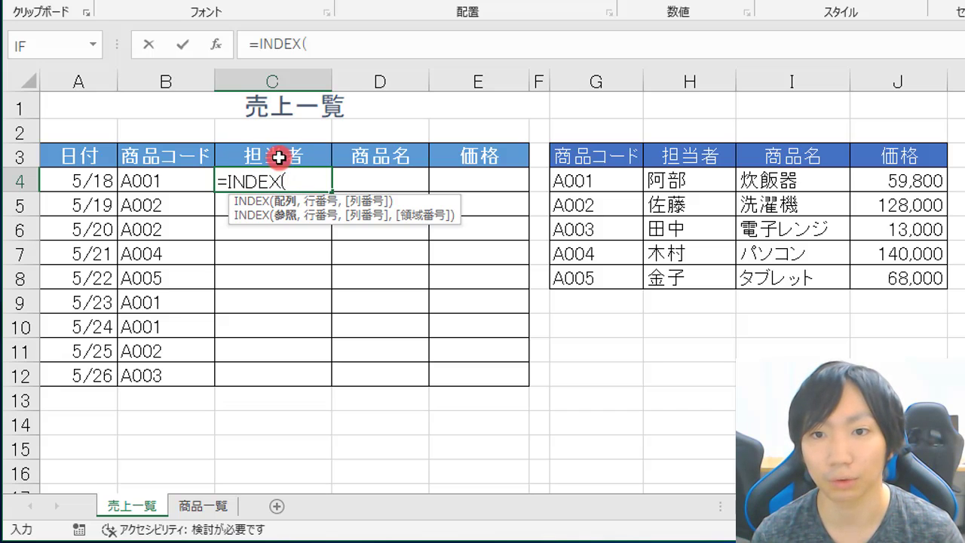
{"action": "left_click_drag", "start_coordinate": [668, 184], "coordinate": [682, 279]}
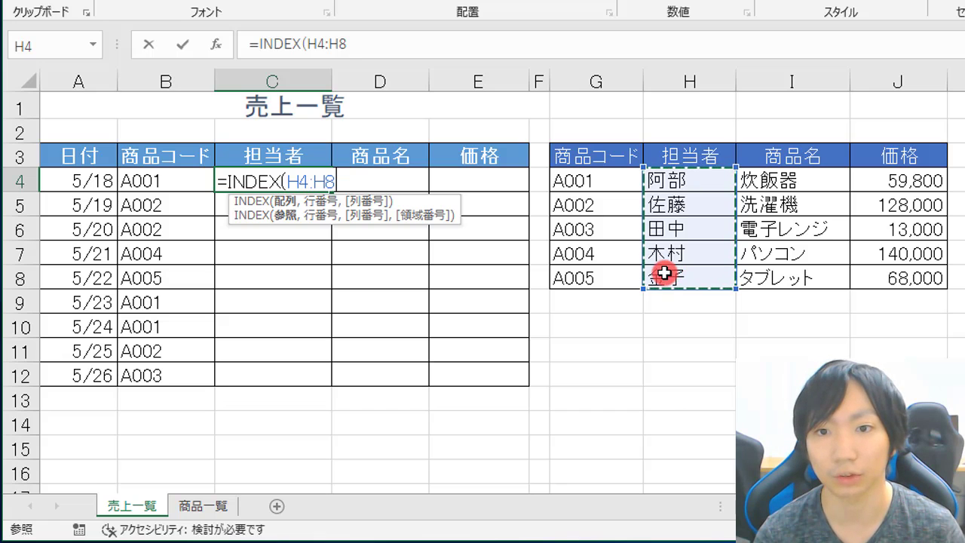
{"action": "key", "text": "F4"}
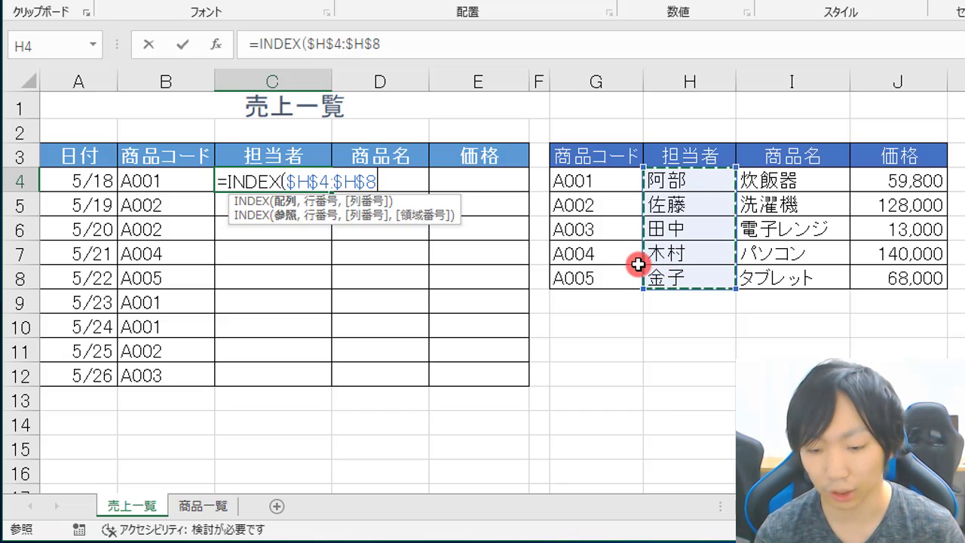
- Complete it with MATCH(B4,$G$4:$G$8,0) and confirm the formula in C4
{"action": "type", "text": ",match"}
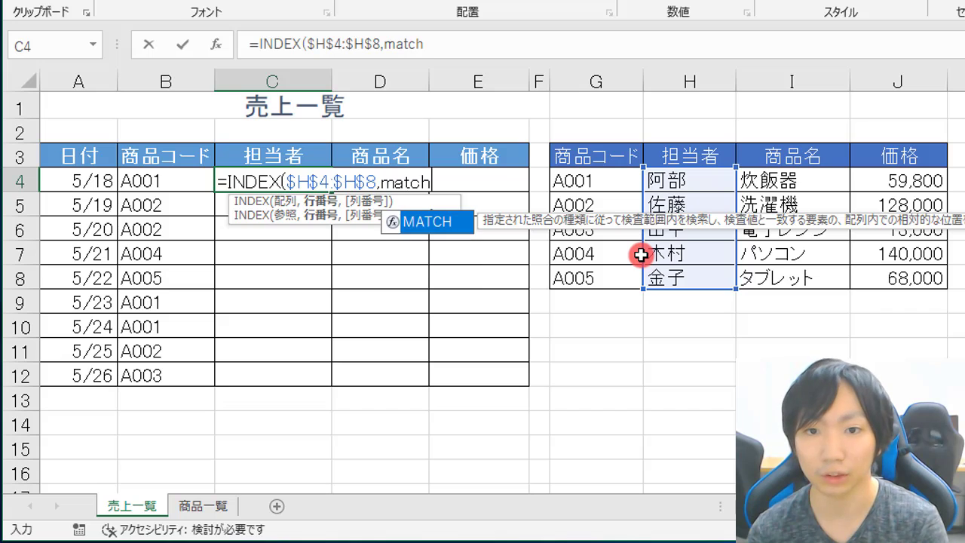
{"action": "key", "text": "Tab"}
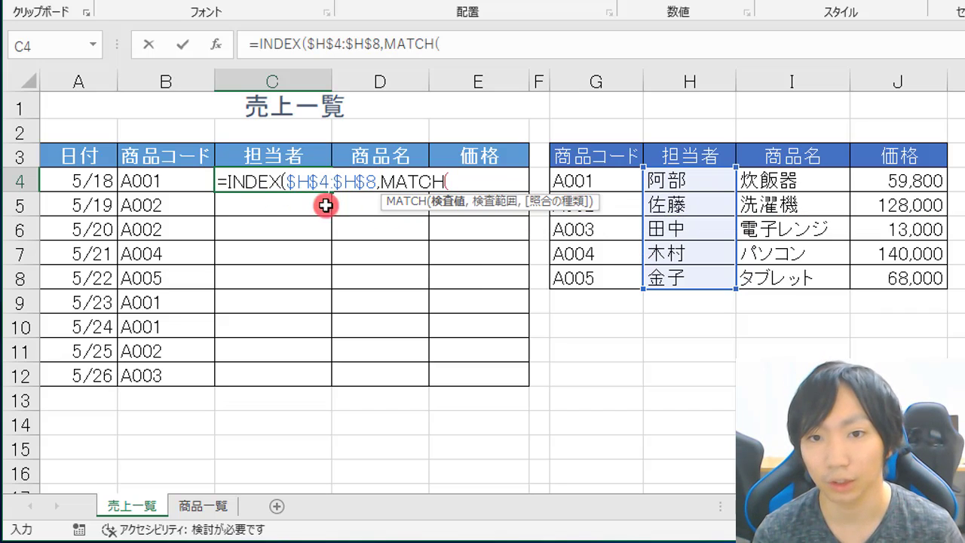
{"action": "left_click", "coordinate": [140, 183]}
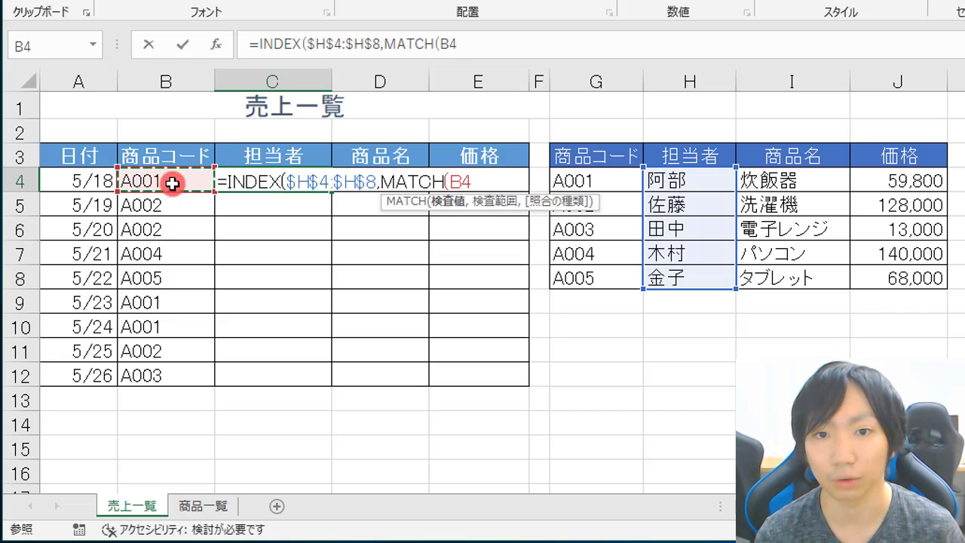
{"action": "type", "text": ","}
{"action": "left_click", "coordinate": [591, 177]}
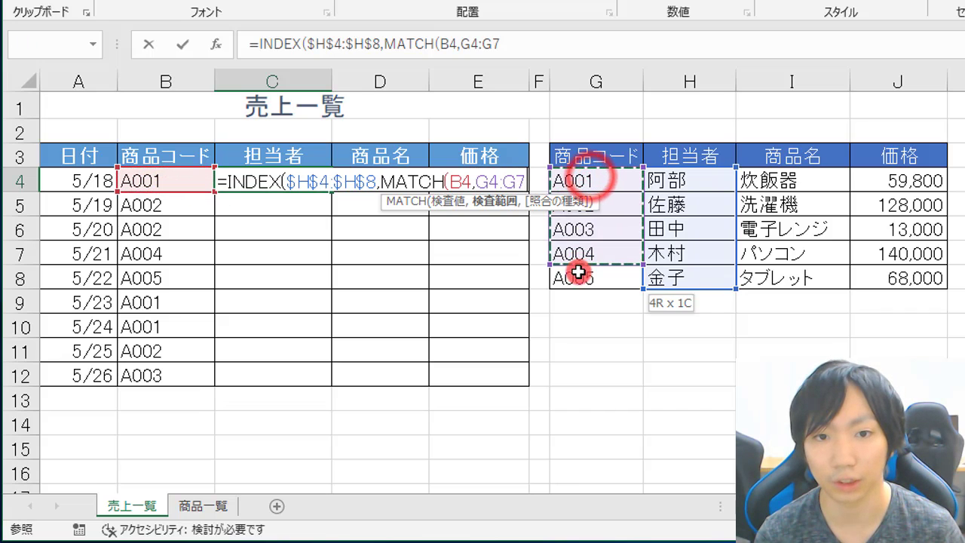
{"action": "left_click_drag", "start_coordinate": [590, 176], "coordinate": [571, 275]}
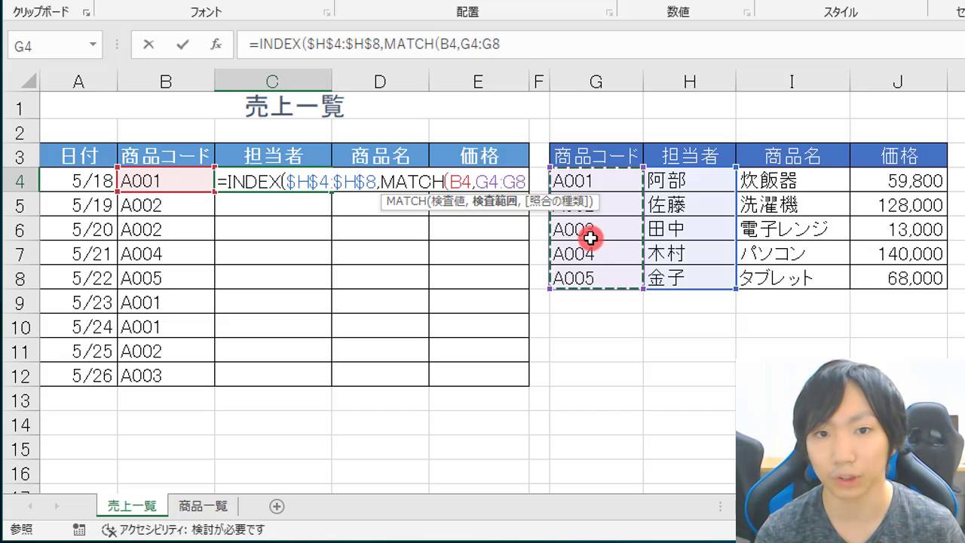
{"action": "key", "text": "F4"}
{"action": "type", "text": "$G$8,"}
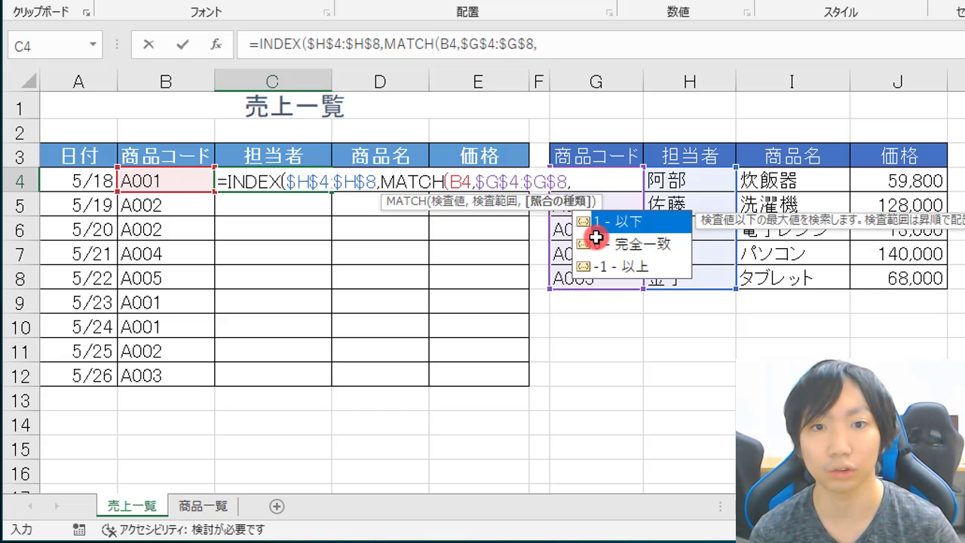
{"action": "double_click", "coordinate": [596, 237]}
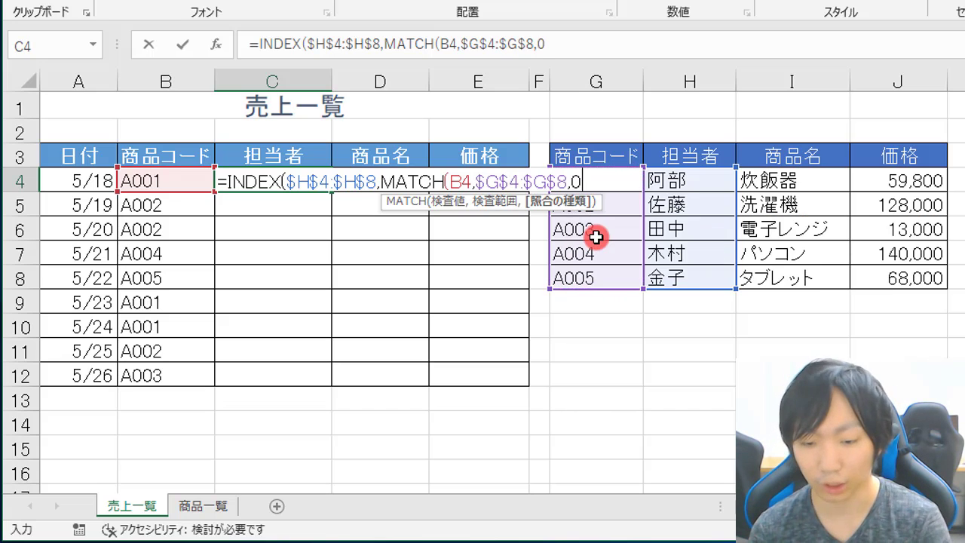
{"action": "type", "text": "))"}
{"action": "key", "text": "Return"}
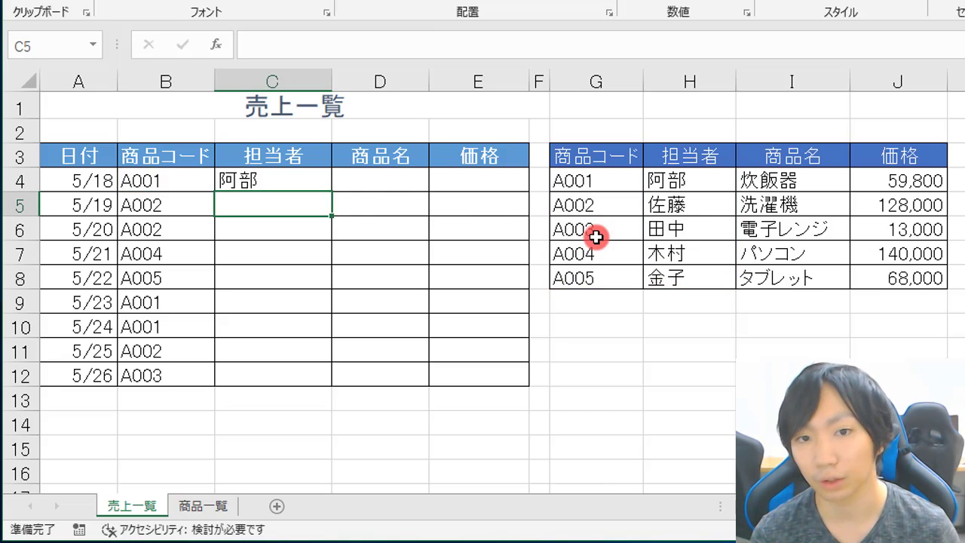
{"action": "left_click", "coordinate": [320, 185]}
- Fill the INDEX/MATCH formula down C4:C12 and check the adjusted references in C8 and C5
{"action": "double_click", "coordinate": [332, 191]}
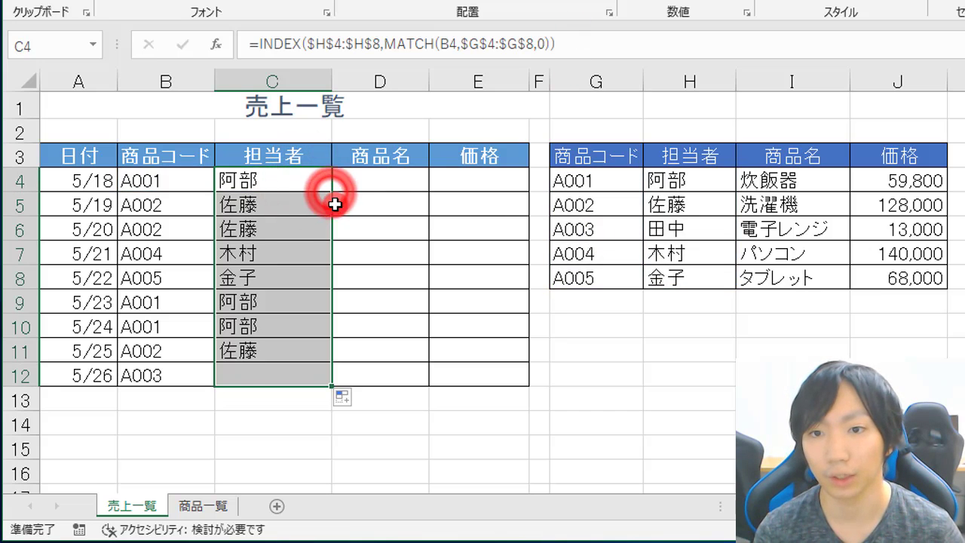
{"action": "left_click", "coordinate": [297, 280]}
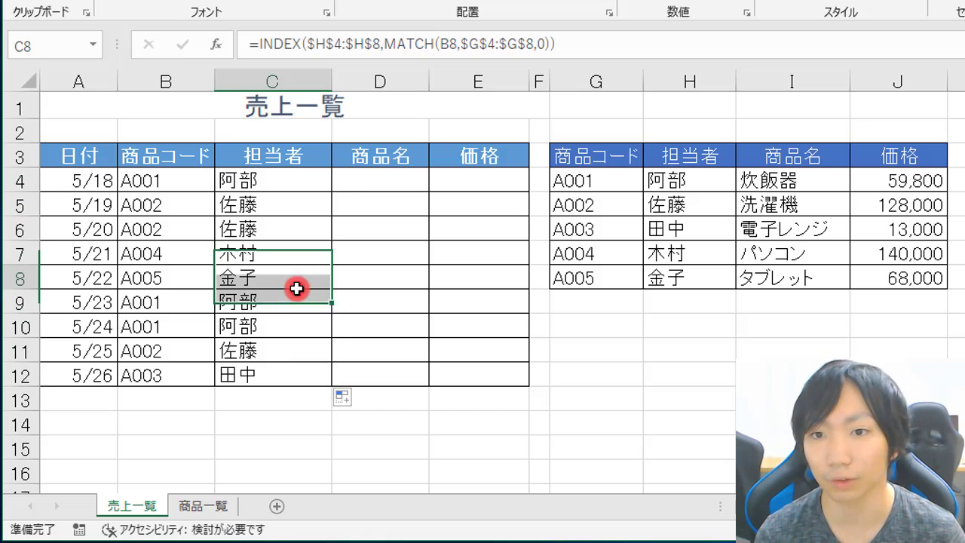
{"action": "double_click", "coordinate": [255, 202]}
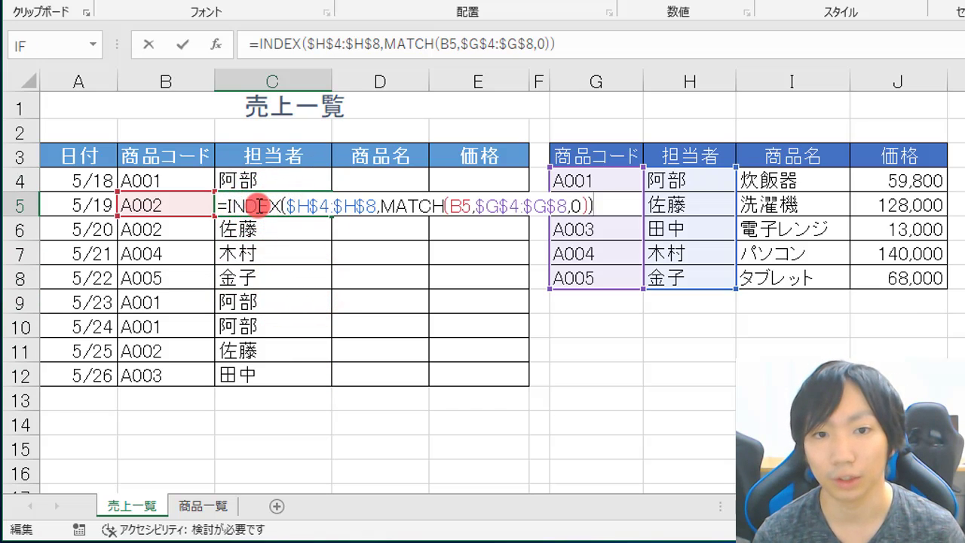
- Copy the formula right to E4 and down column D, inspect D4, then clear C4:E12
{"action": "left_click", "coordinate": [279, 186]}
{"action": "left_click_drag", "start_coordinate": [332, 191], "coordinate": [500, 201]}
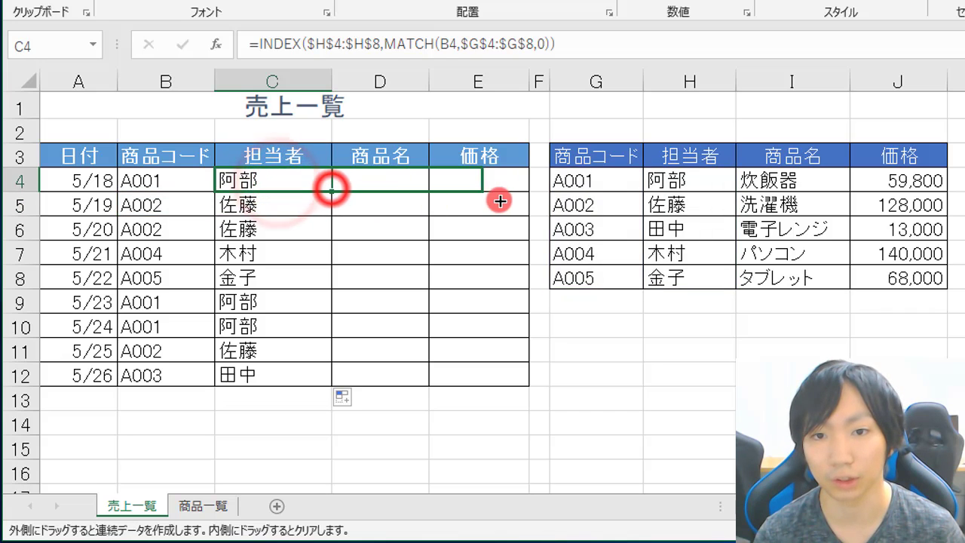
{"action": "left_click", "coordinate": [355, 183]}
{"action": "double_click", "coordinate": [429, 192]}
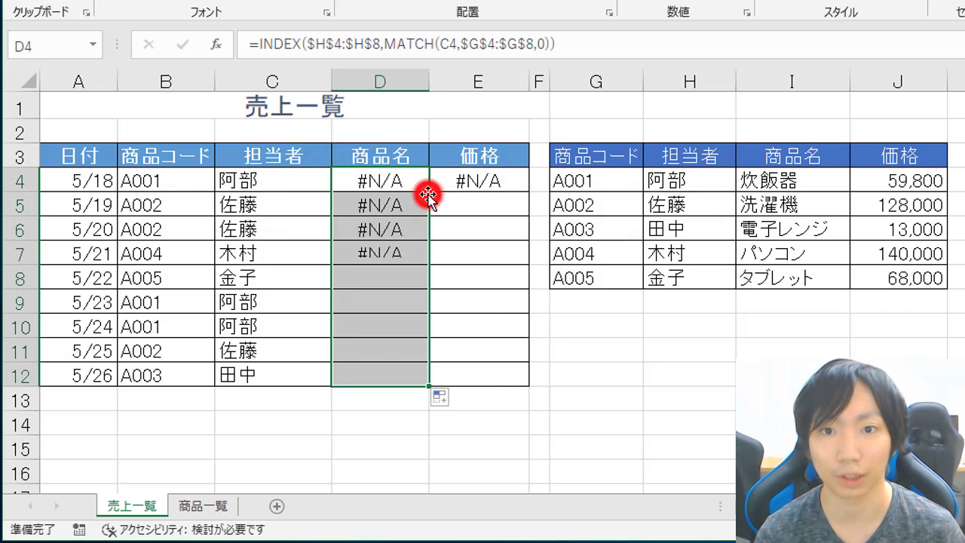
{"action": "double_click", "coordinate": [407, 183]}
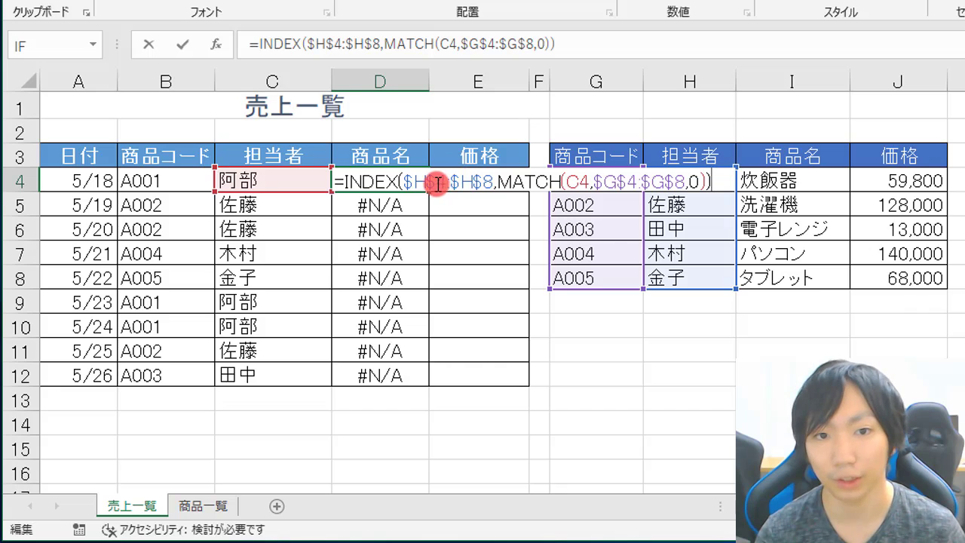
{"action": "key", "text": "Escape"}
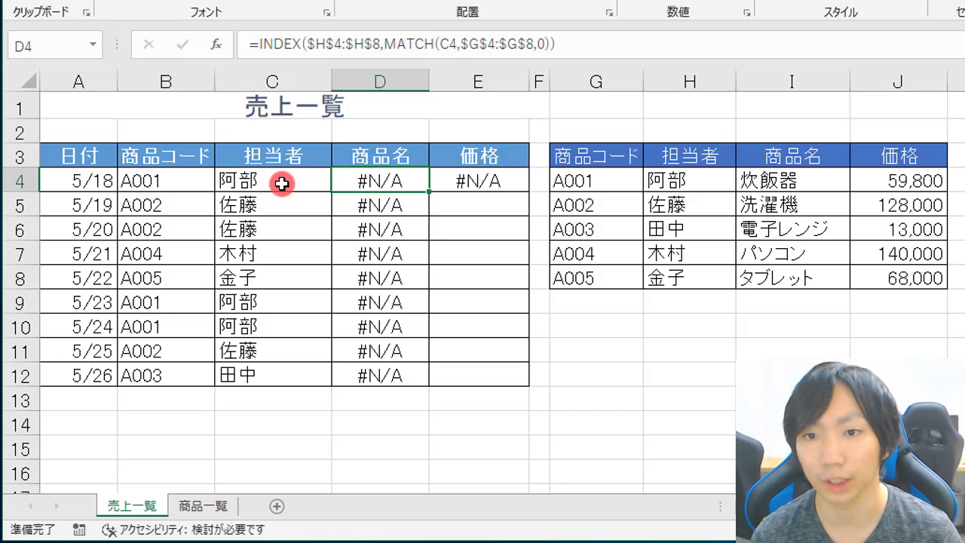
{"action": "left_click_drag", "start_coordinate": [282, 183], "coordinate": [525, 378]}
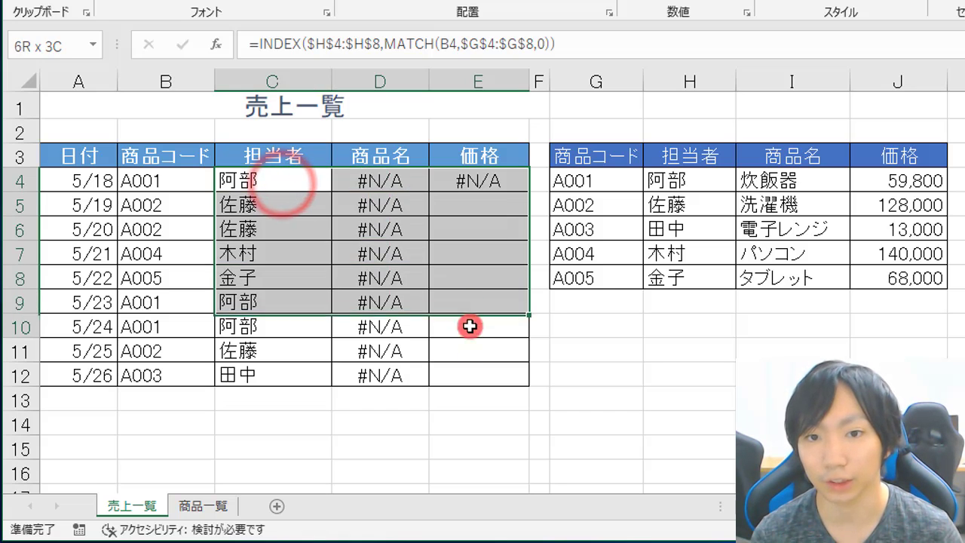
{"action": "key", "text": "Delete"}
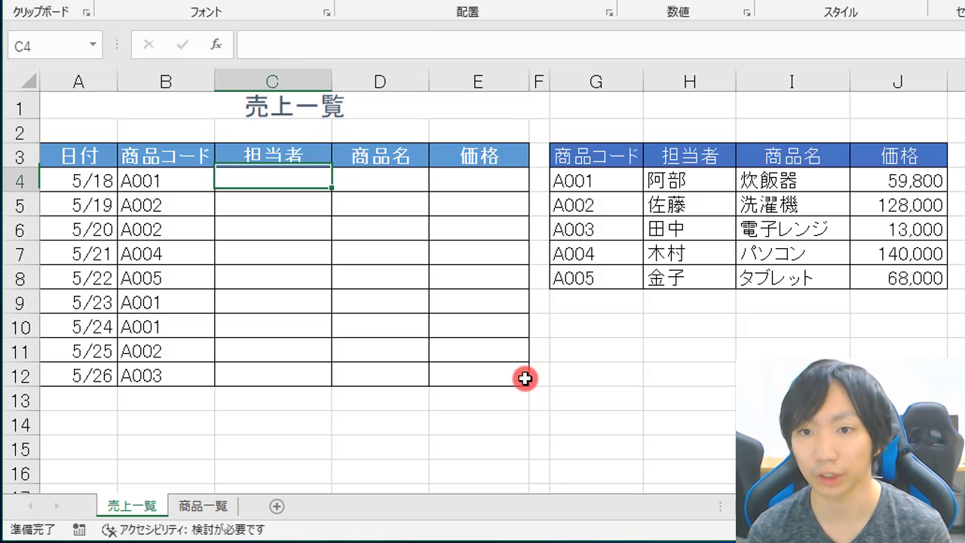
- Start C4's formula as =INDEX(H$4:H$8, locking only the rows of the 担当者 range
{"action": "type", "text": "=inde"}
{"action": "key", "text": "Tab"}
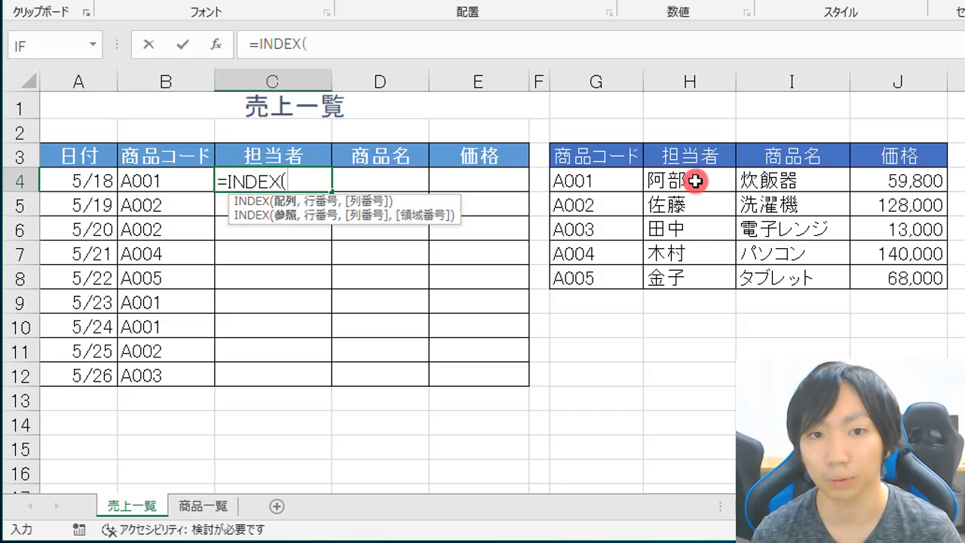
{"action": "left_click_drag", "start_coordinate": [691, 180], "coordinate": [674, 270]}
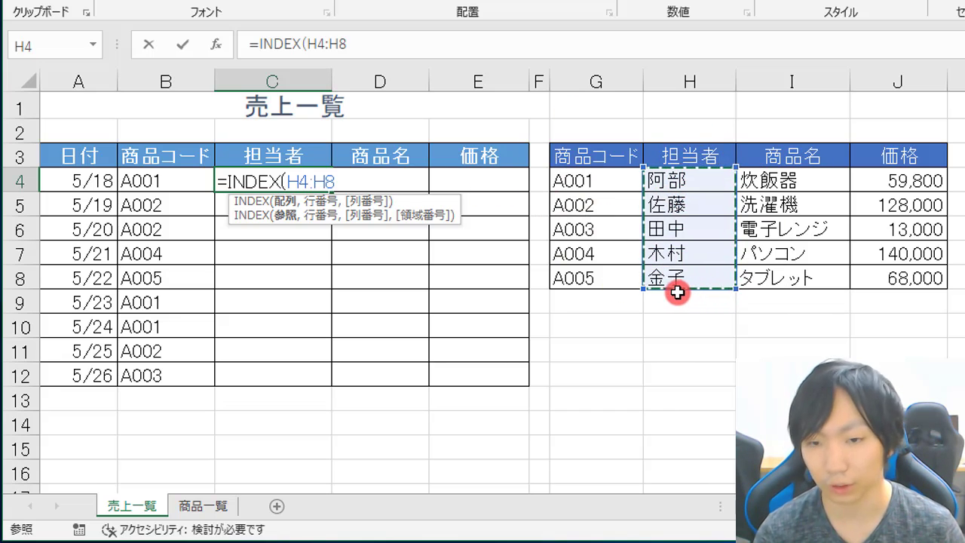
{"action": "key", "text": "F4"}
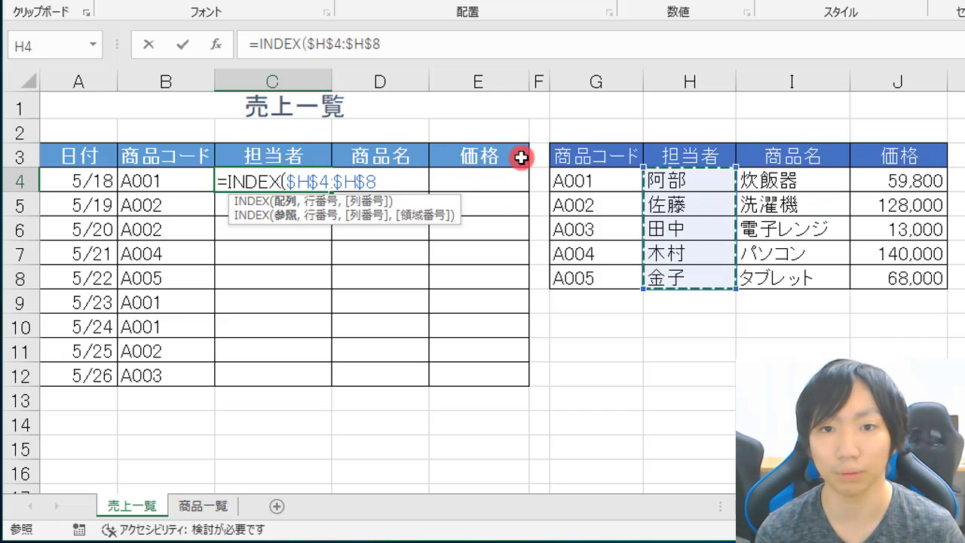
{"action": "key", "text": "F4"}
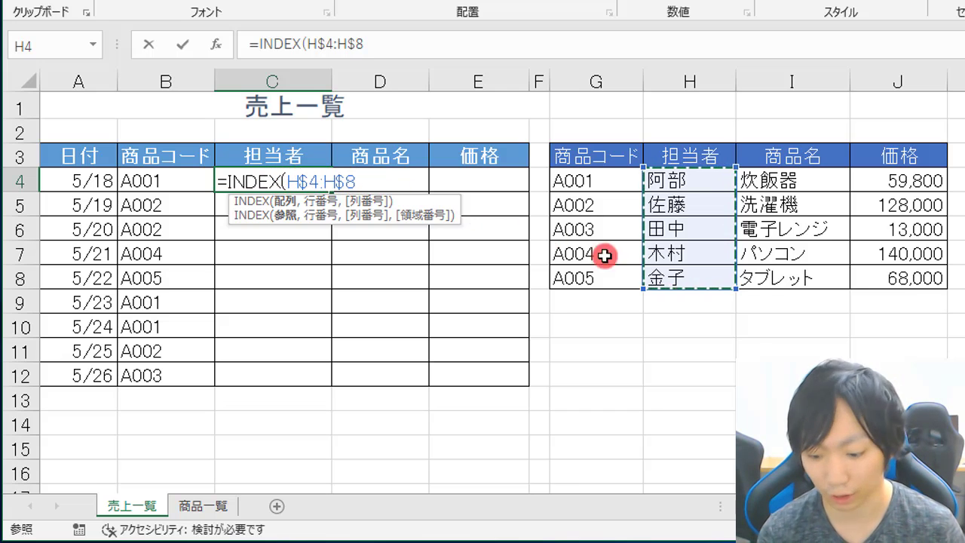
- Add MATCH( to the formula and dismiss the parentheses warning to keep editing
{"action": "type", "text": ","}
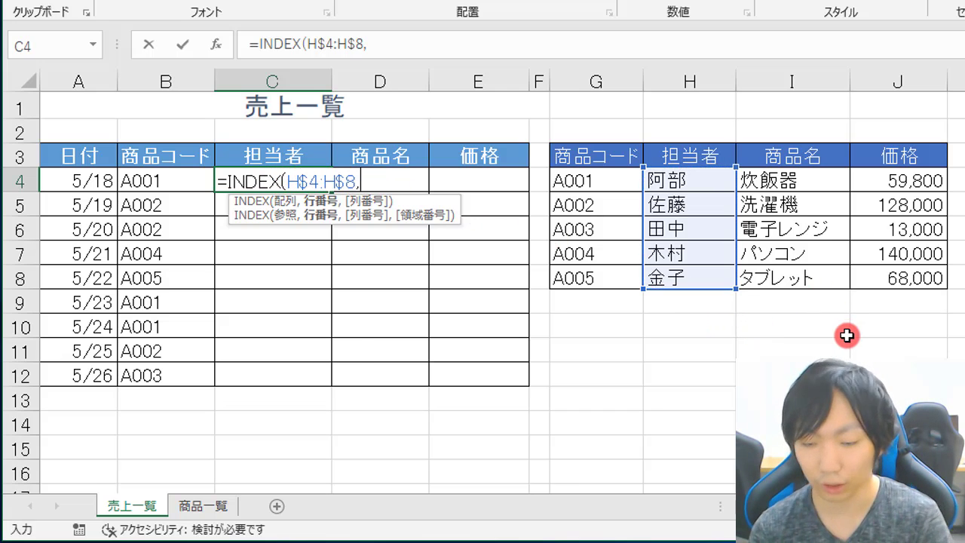
{"action": "type", "text": "match"}
{"action": "key", "text": "Tab"}
{"action": "key", "text": "Return"}
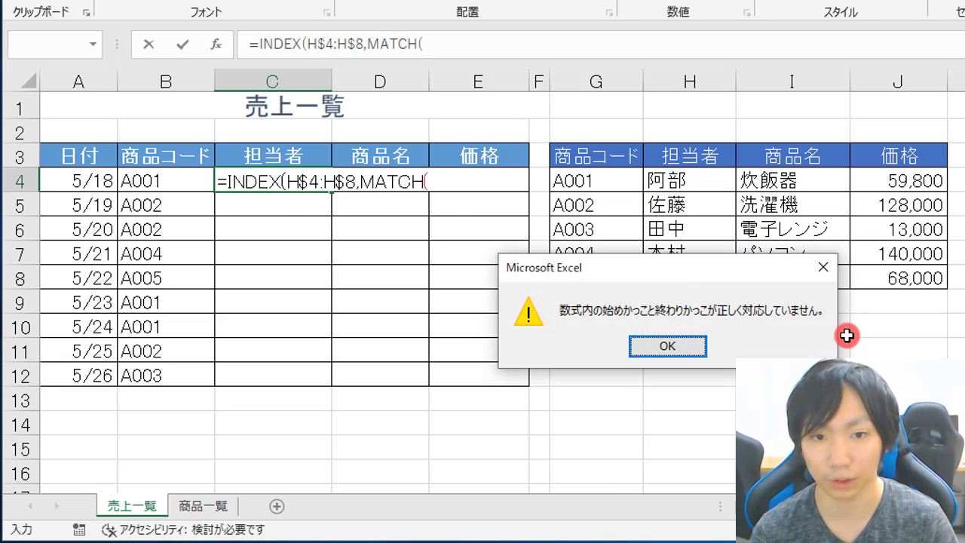
{"action": "key", "text": "Return"}
{"action": "key", "text": "Right"}
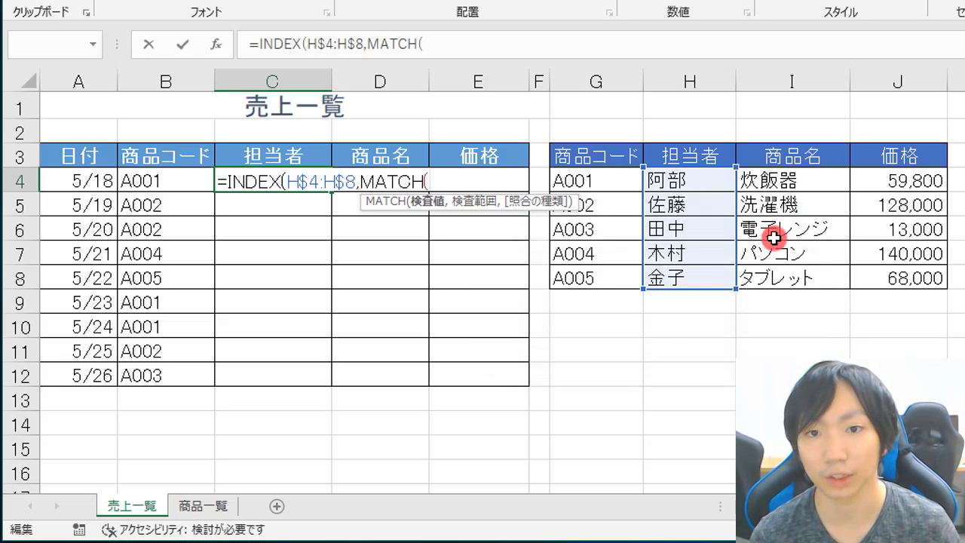
- Finish C4 with MATCH($B4,$G$4:$G$8,0)) and commit it, showing 阿部 for A001
{"action": "left_click", "coordinate": [170, 180]}
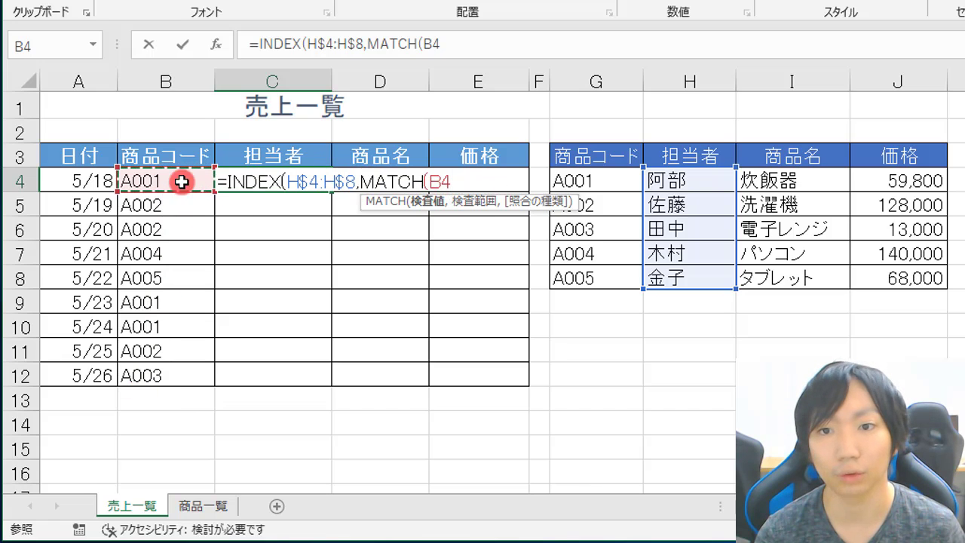
{"action": "key", "text": "F4"}
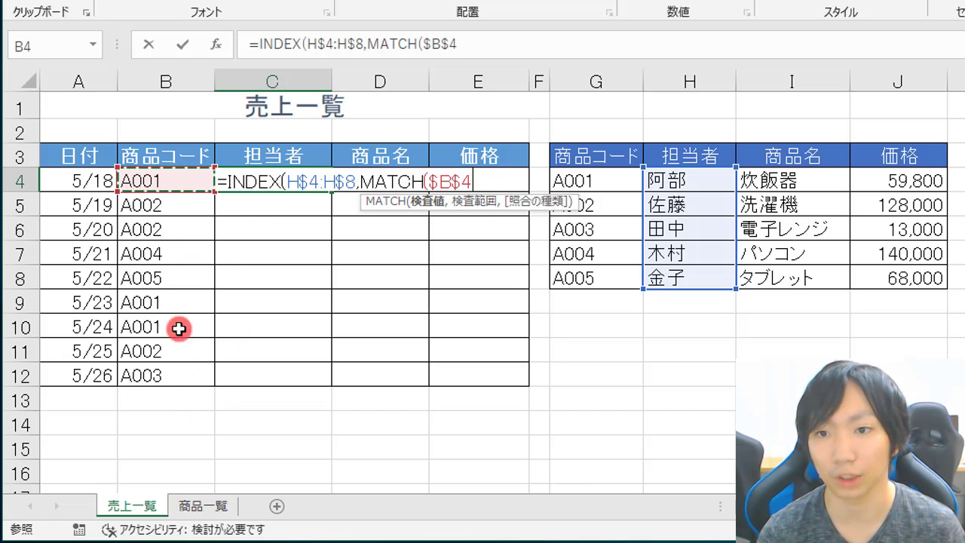
{"action": "key", "text": "F4"}
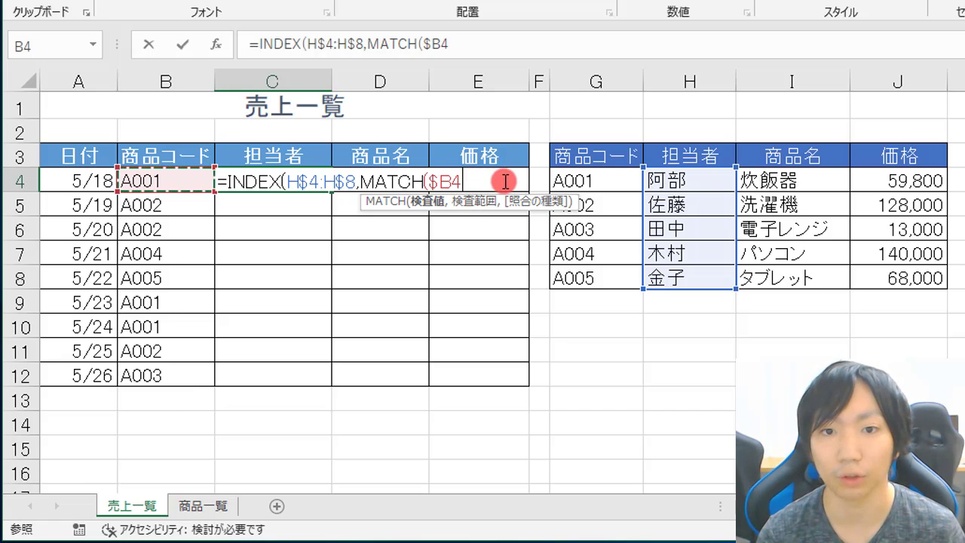
{"action": "type", "text": ","}
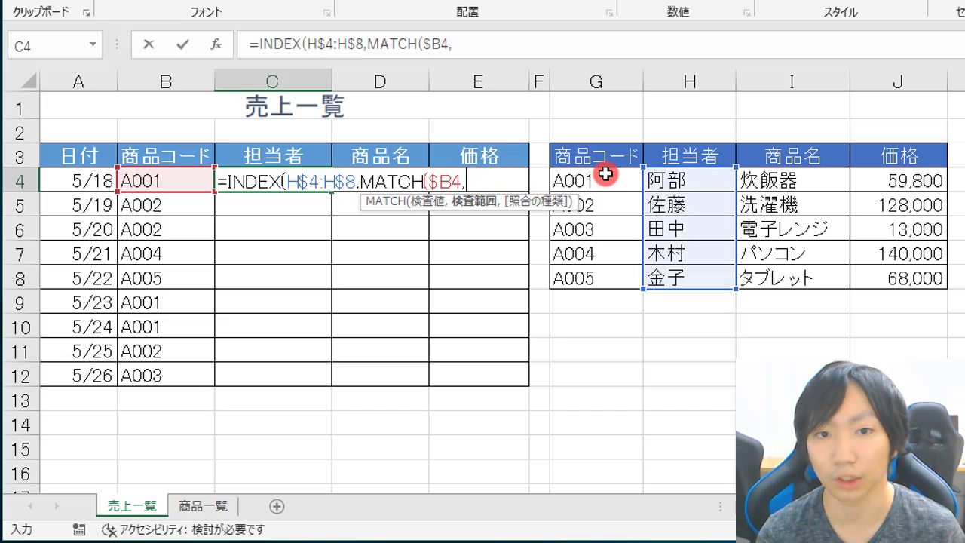
{"action": "left_click_drag", "start_coordinate": [607, 183], "coordinate": [601, 276]}
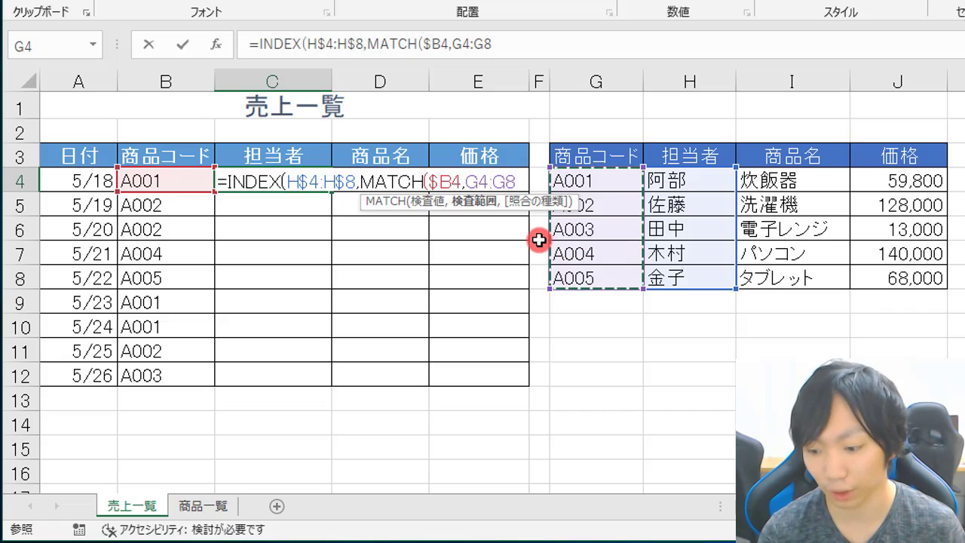
{"action": "key", "text": "F4"}
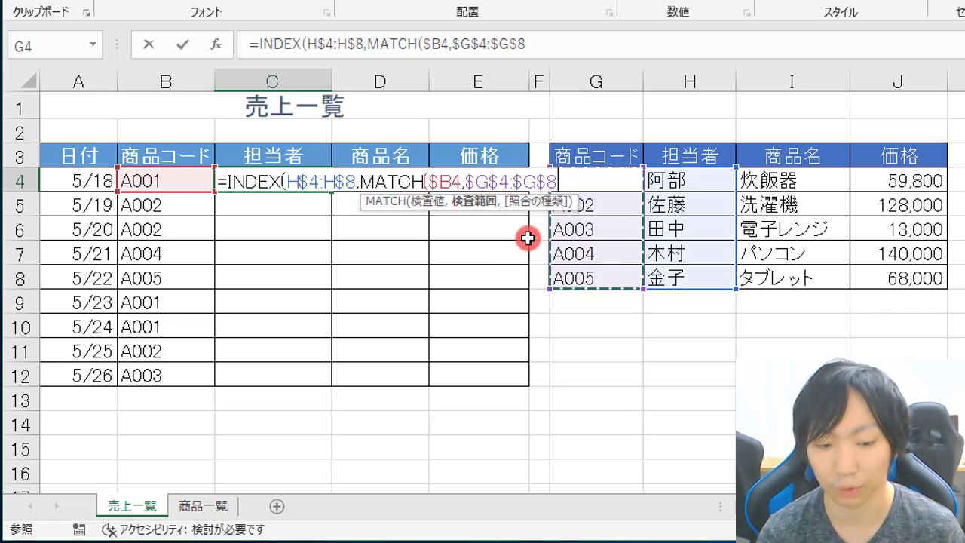
{"action": "type", "text": ","}
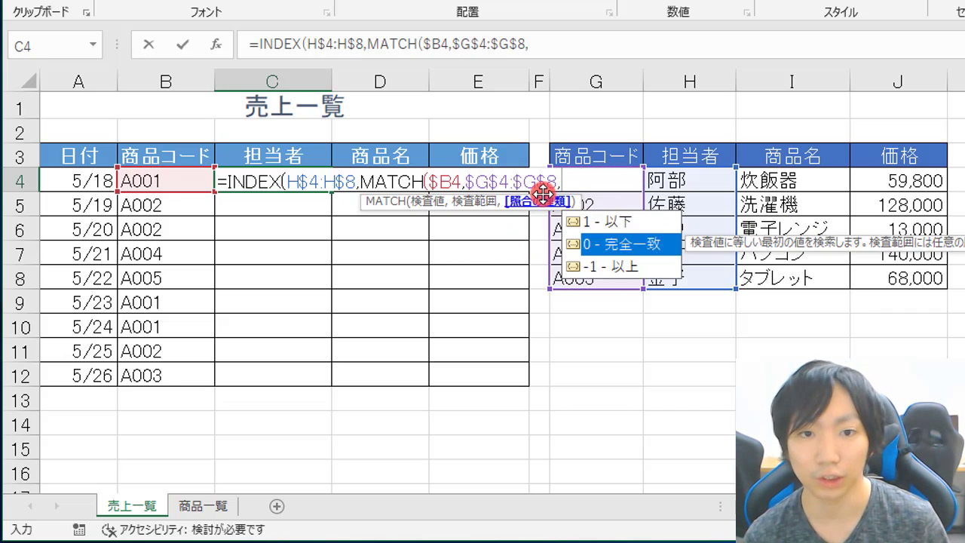
{"action": "type", "text": "0"}
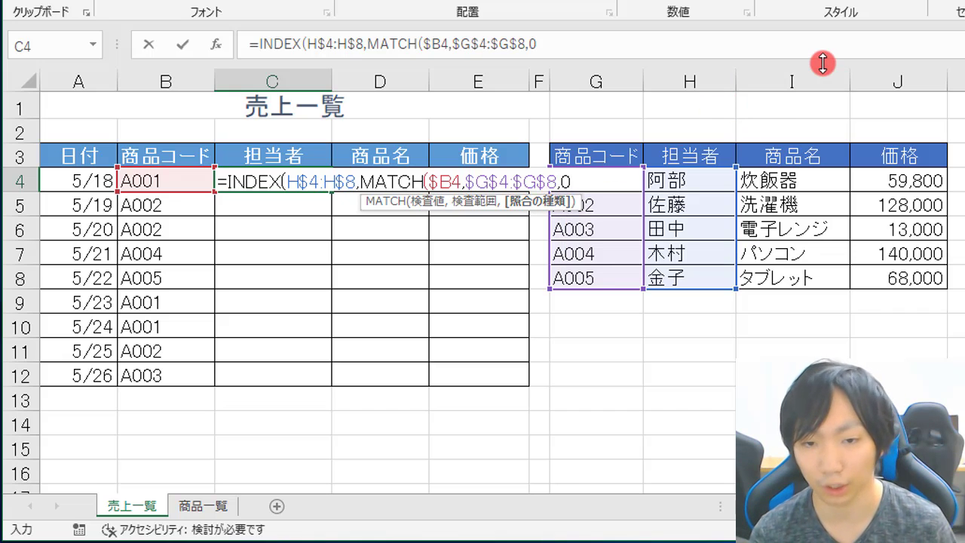
{"action": "type", "text": ")"}
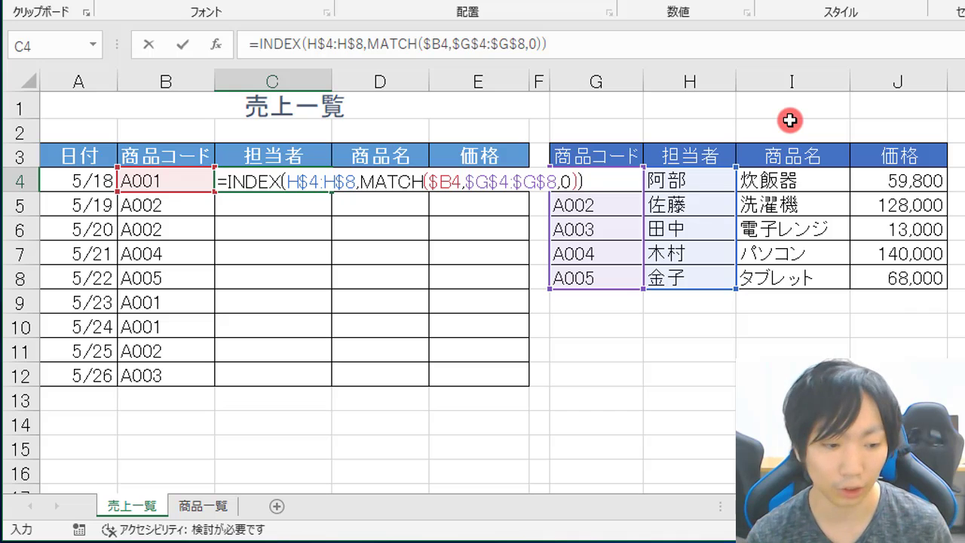
{"action": "key", "text": "Return"}
- Fill the mixed-reference formula down column C, right to E4, and down columns D and E
{"action": "left_click", "coordinate": [264, 185]}
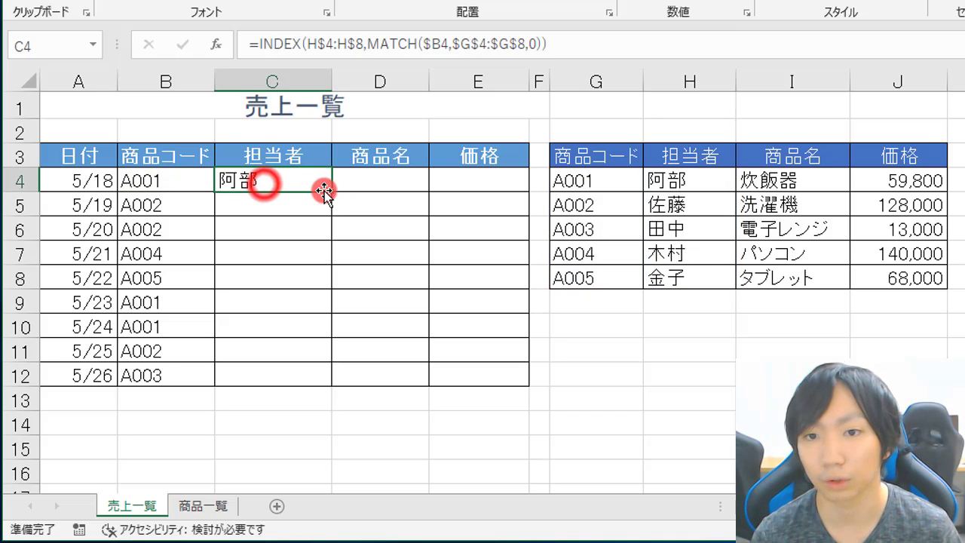
{"action": "double_click", "coordinate": [331, 192]}
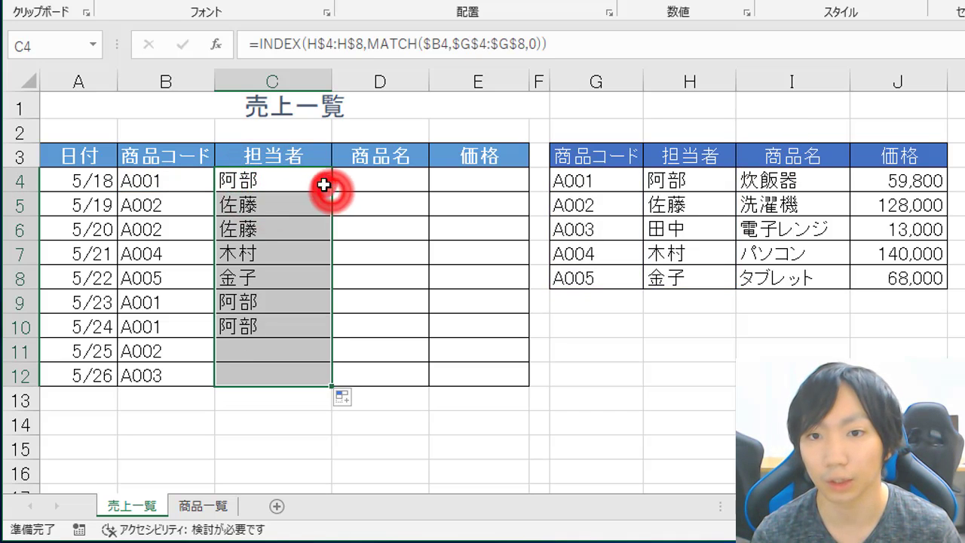
{"action": "left_click_drag", "start_coordinate": [330, 193], "coordinate": [524, 181]}
{"action": "left_click", "coordinate": [401, 187]}
{"action": "left_click", "coordinate": [424, 194]}
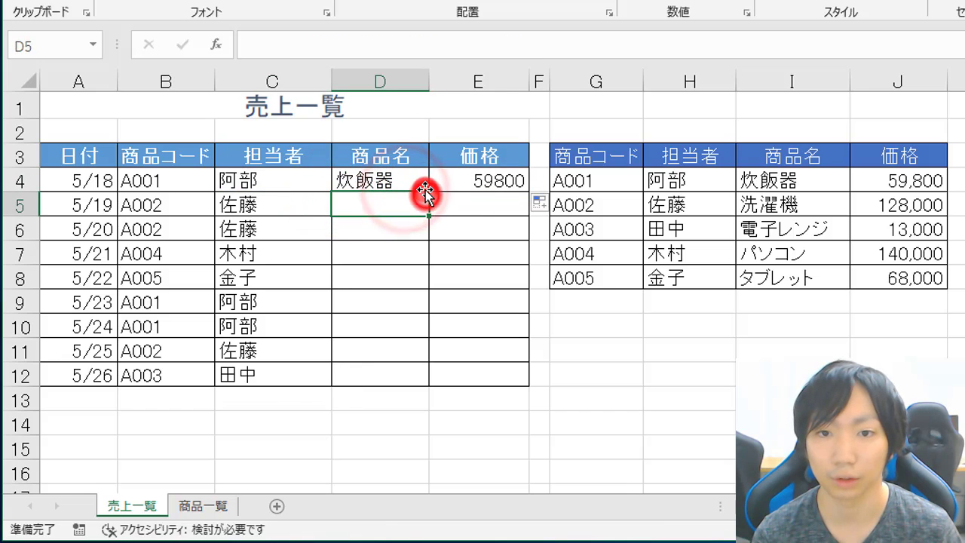
{"action": "left_click", "coordinate": [422, 189]}
{"action": "double_click", "coordinate": [428, 192]}
{"action": "left_click", "coordinate": [466, 181]}
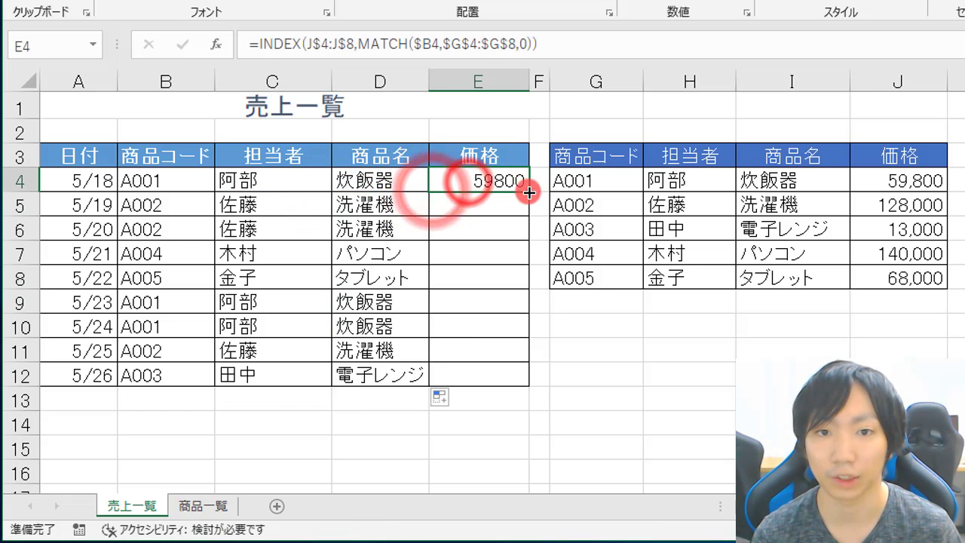
{"action": "double_click", "coordinate": [530, 193]}
{"action": "left_click", "coordinate": [498, 202]}
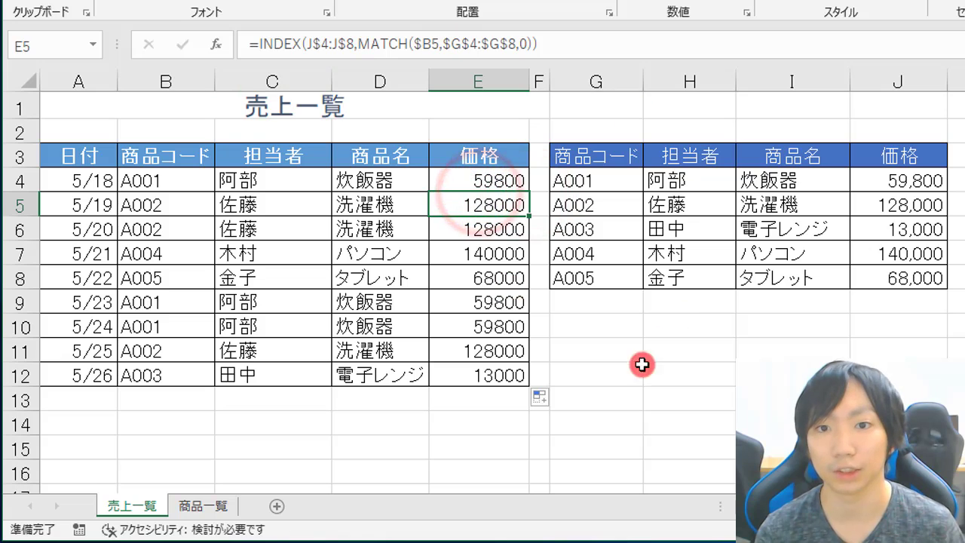
{"action": "left_click", "coordinate": [278, 180]}
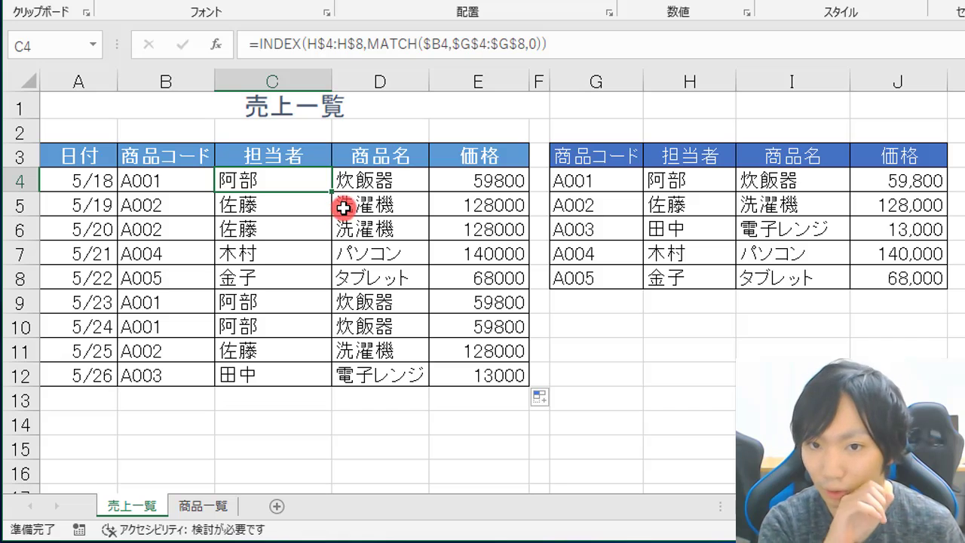
- Review C4's formula, then remove the filled results from C4:E12
{"action": "double_click", "coordinate": [305, 189]}
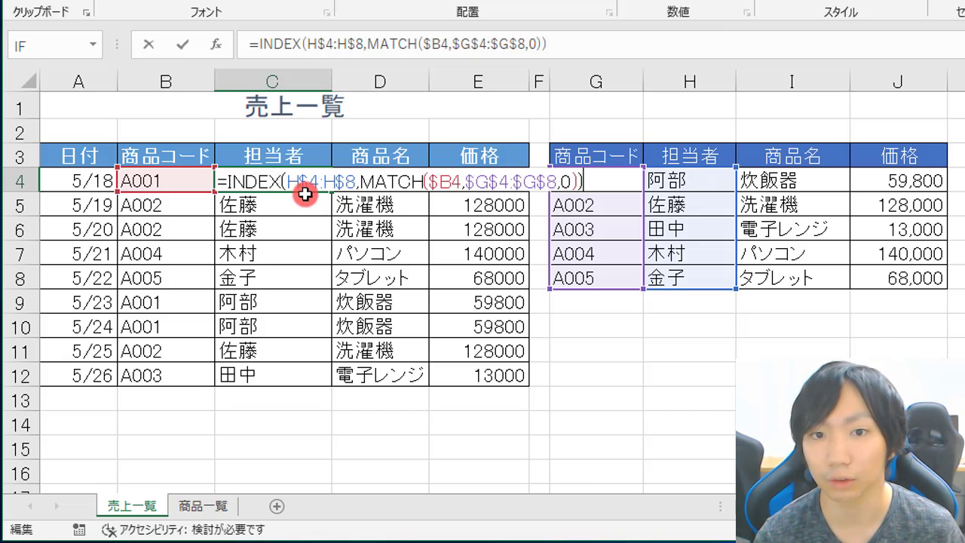
{"action": "key", "text": "Escape"}
{"action": "mouse_move", "coordinate": [271, 181]}
{"action": "left_mouse_down"}
{"action": "mouse_move", "coordinate": [480, 253]}
{"action": "mouse_move", "coordinate": [469, 368]}
{"action": "left_mouse_up"}
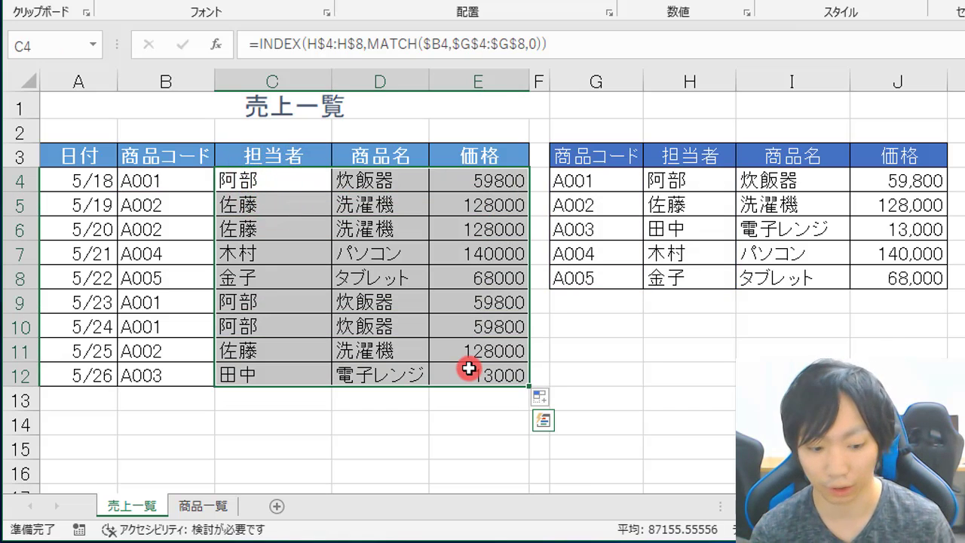
{"action": "key", "text": "ctrl+z"}
{"action": "key", "text": "ctrl+z"}
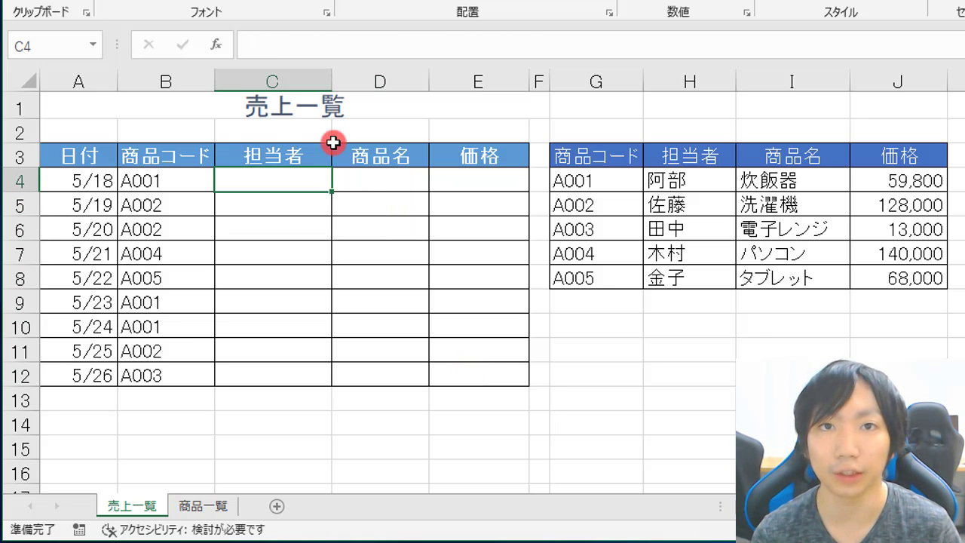
- Re-enter C4 starting with =INDEX($H$4:$H$8, over the 担当者 names
{"action": "type", "text": "=index"}
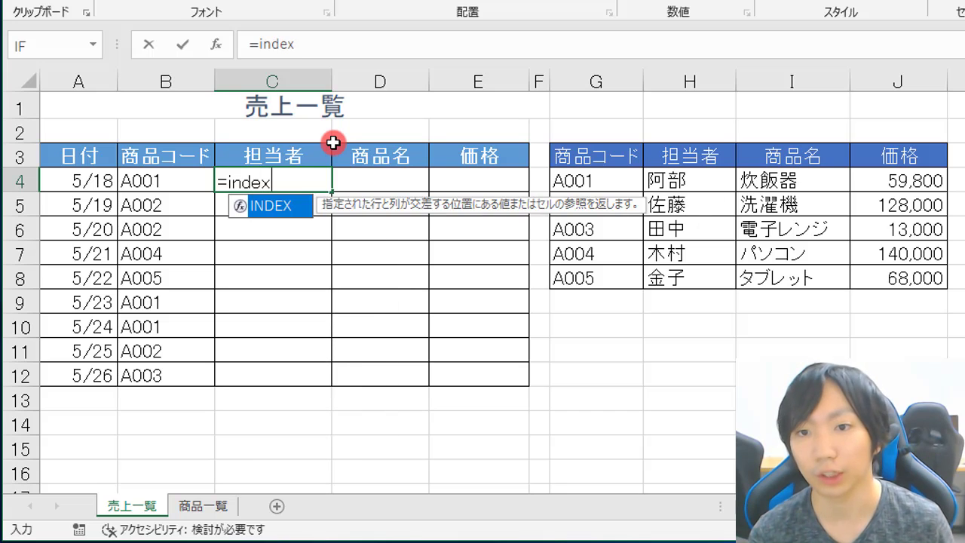
{"action": "key", "text": "Tab"}
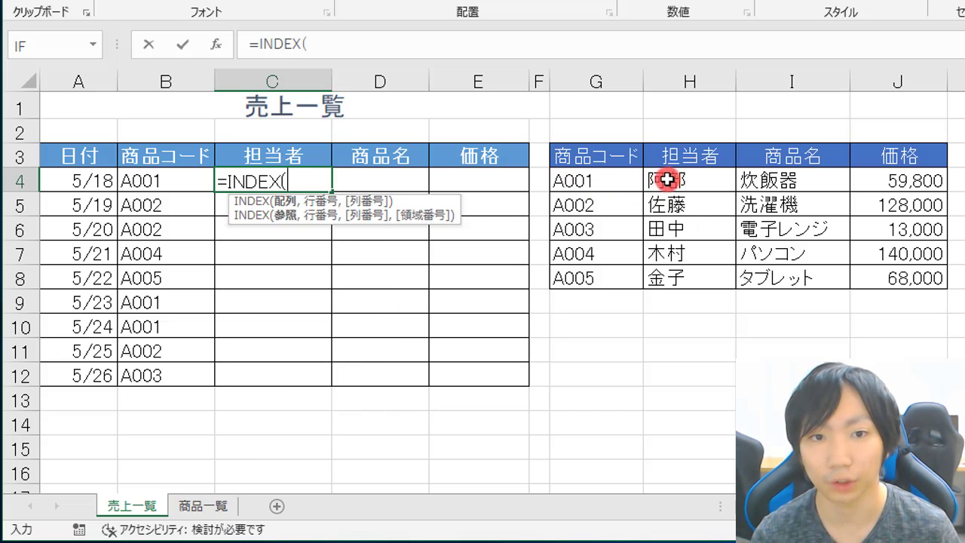
{"action": "left_click", "coordinate": [665, 185]}
{"action": "left_click_drag", "start_coordinate": [666, 193], "coordinate": [667, 279]}
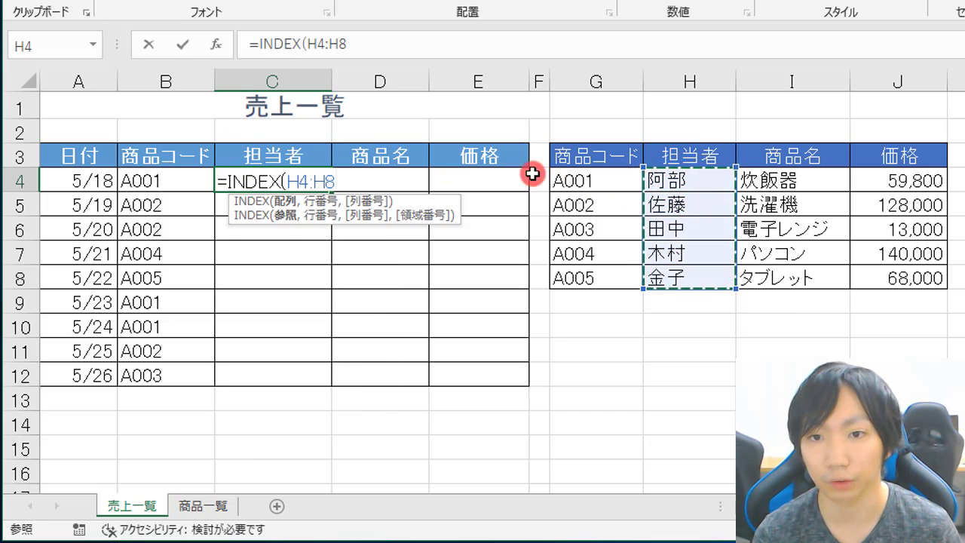
{"action": "key", "text": "F4"}
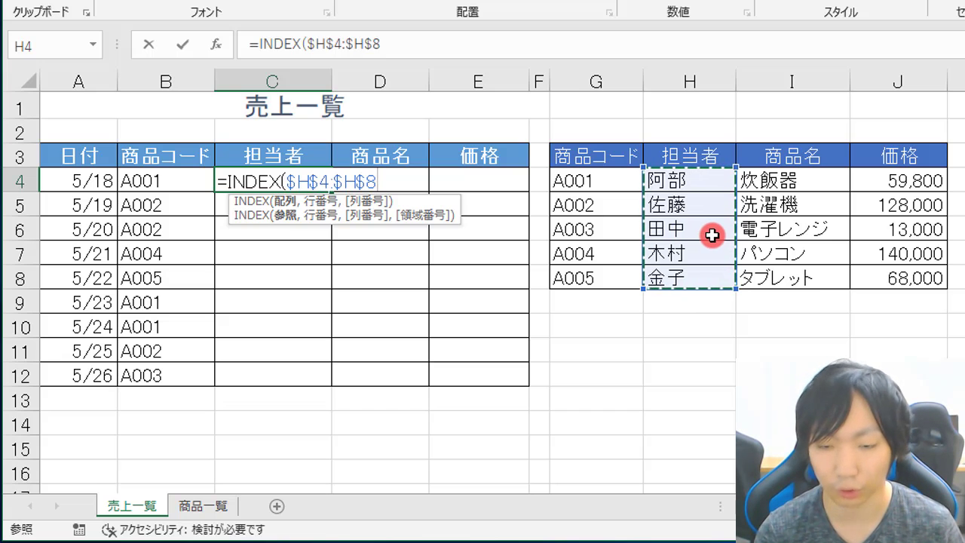
- Finish with MATCH(B4,$G$4:$G$8,0) and confirm, so C4 shows 阿部
{"action": "type", "text": ","}
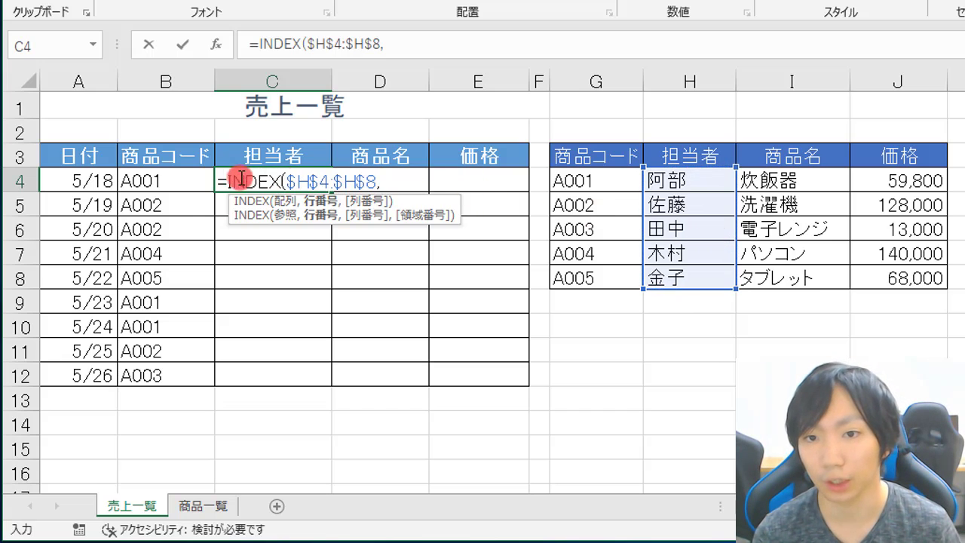
{"action": "type", "text": "match"}
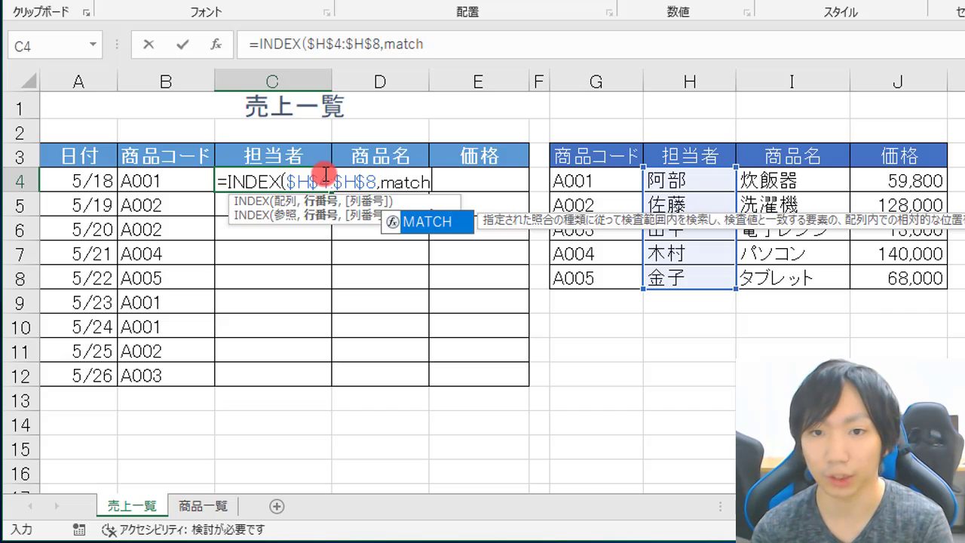
{"action": "key", "text": "Tab"}
{"action": "left_click", "coordinate": [172, 184]}
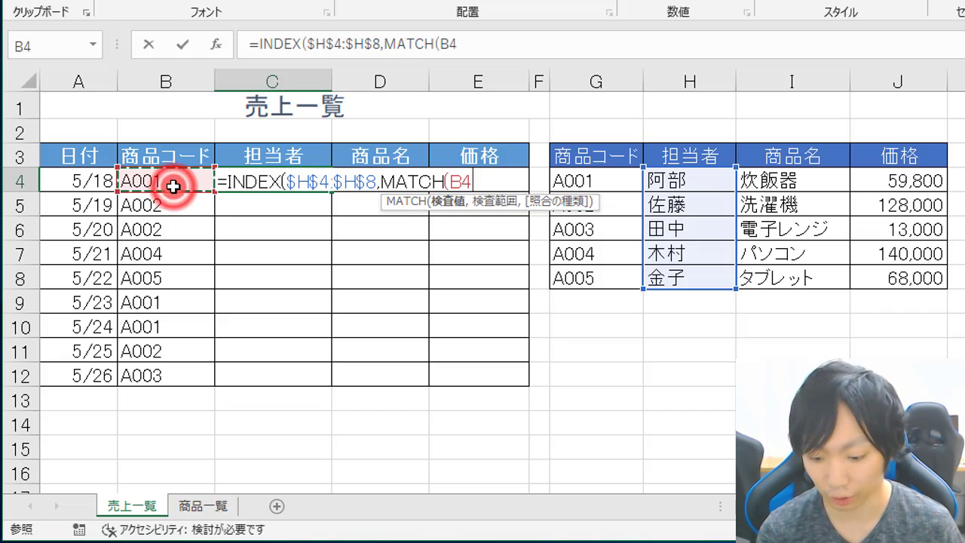
{"action": "type", "text": ","}
{"action": "left_click_drag", "start_coordinate": [613, 190], "coordinate": [614, 276]}
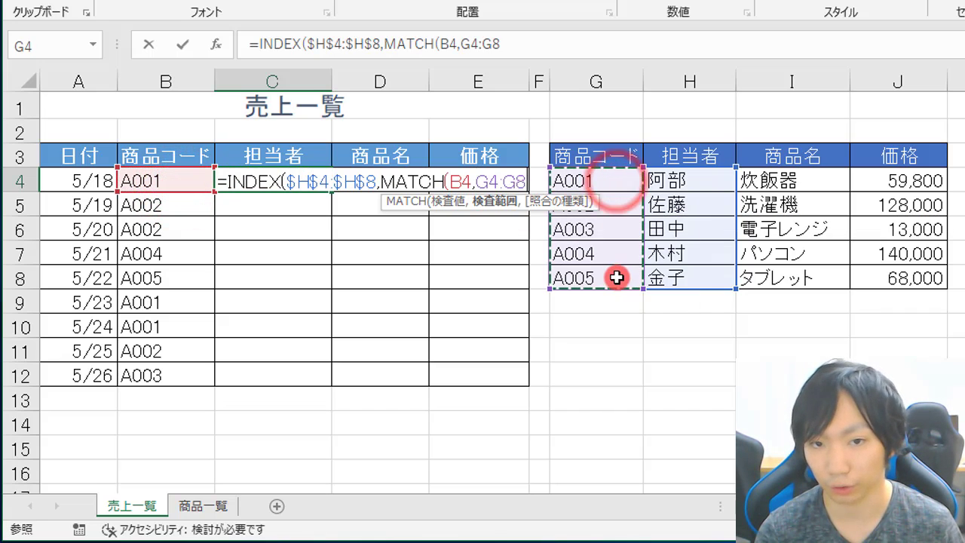
{"action": "key", "text": "F4"}
{"action": "type", "text": "$G$8,"}
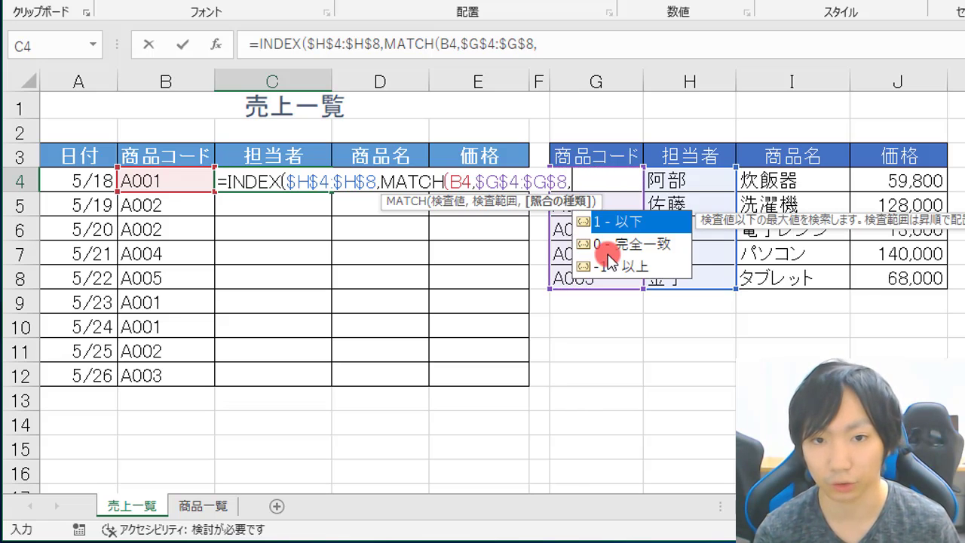
{"action": "double_click", "coordinate": [608, 252]}
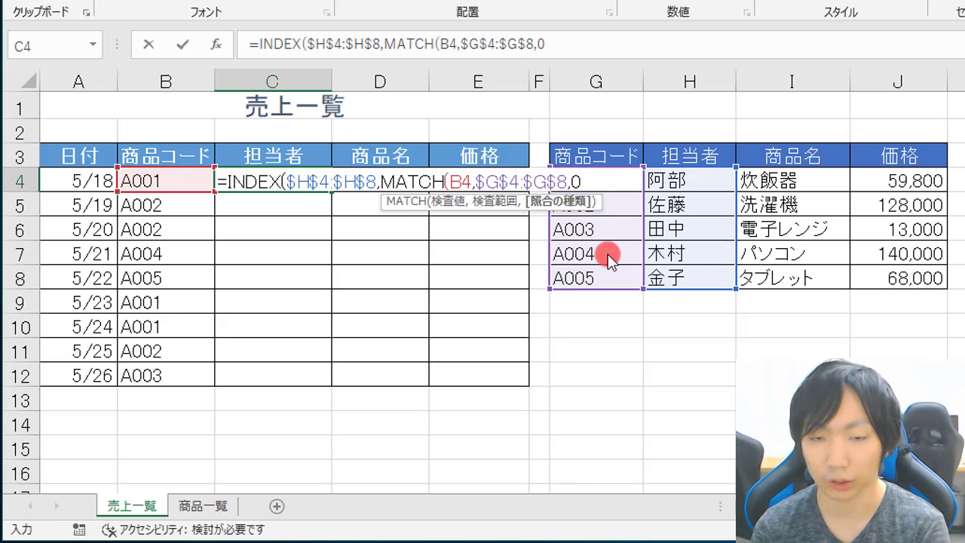
{"action": "type", "text": "))"}
{"action": "key", "text": "Return"}
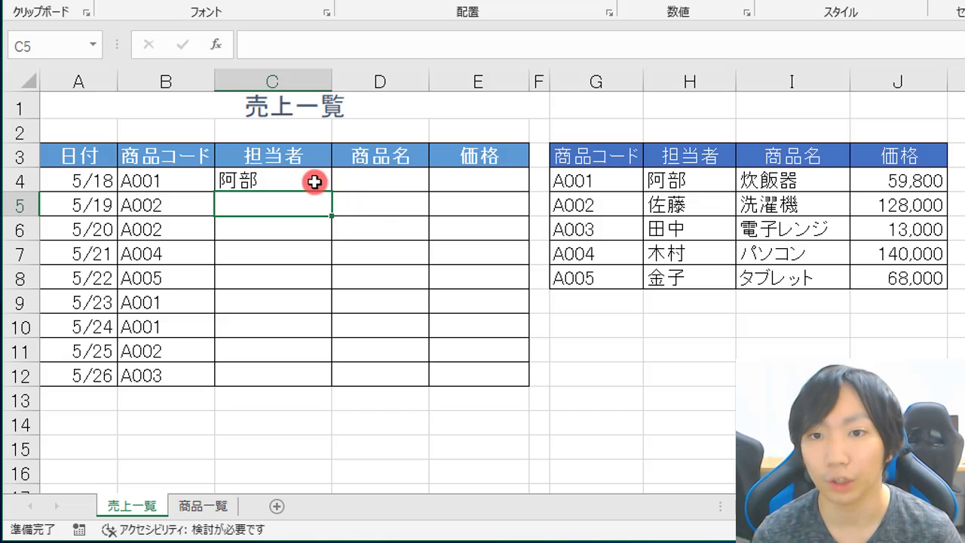
- Copy the absolute-range formula down column C and right to E4, fill D down, and inspect D4
{"action": "left_click", "coordinate": [315, 182]}
{"action": "double_click", "coordinate": [331, 192]}
{"action": "left_click", "coordinate": [270, 186]}
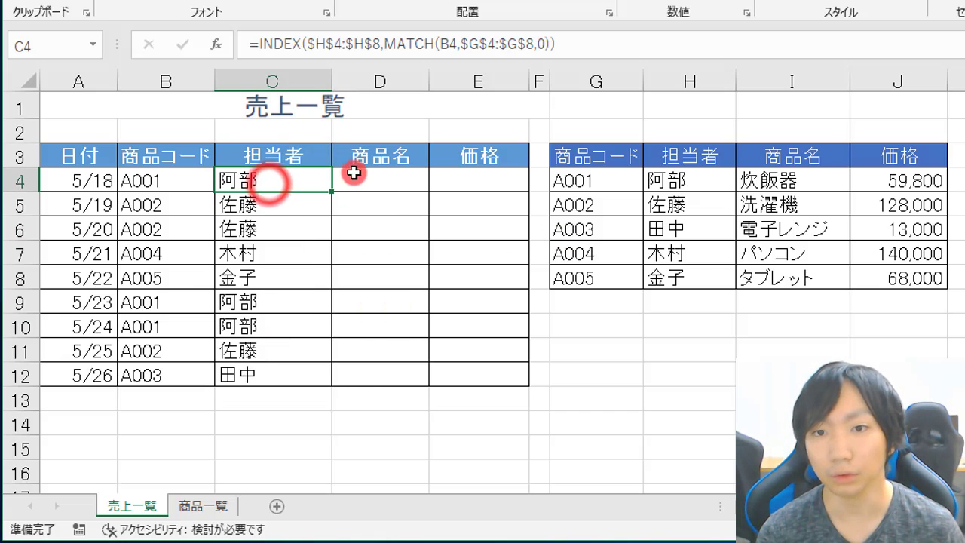
{"action": "left_click_drag", "start_coordinate": [331, 191], "coordinate": [517, 187]}
{"action": "left_click", "coordinate": [408, 181]}
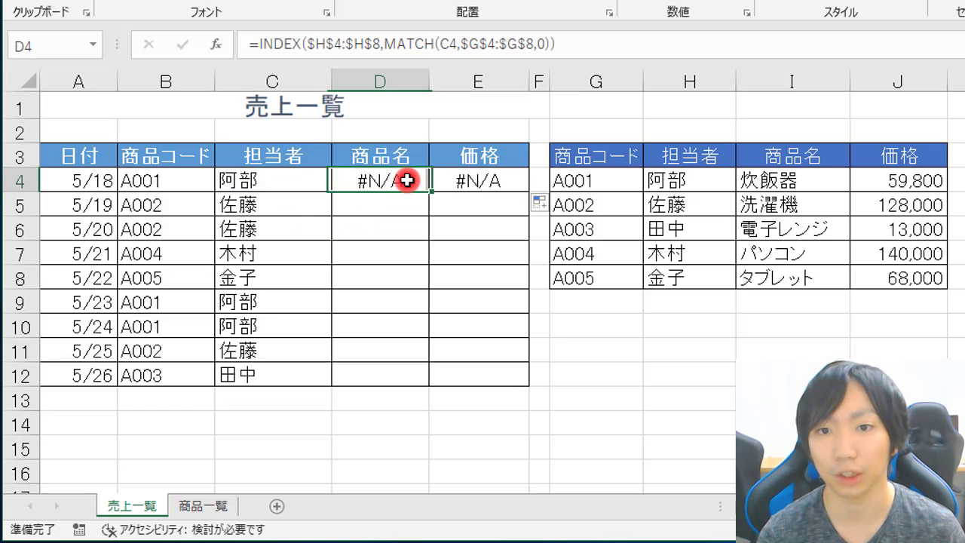
{"action": "double_click", "coordinate": [428, 191]}
{"action": "left_click", "coordinate": [411, 182]}
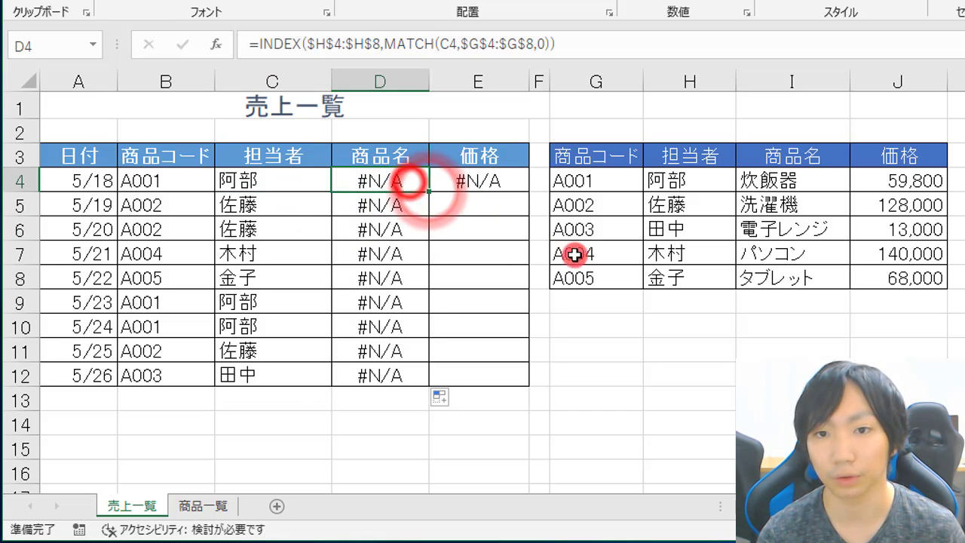
{"action": "key", "text": "F2"}
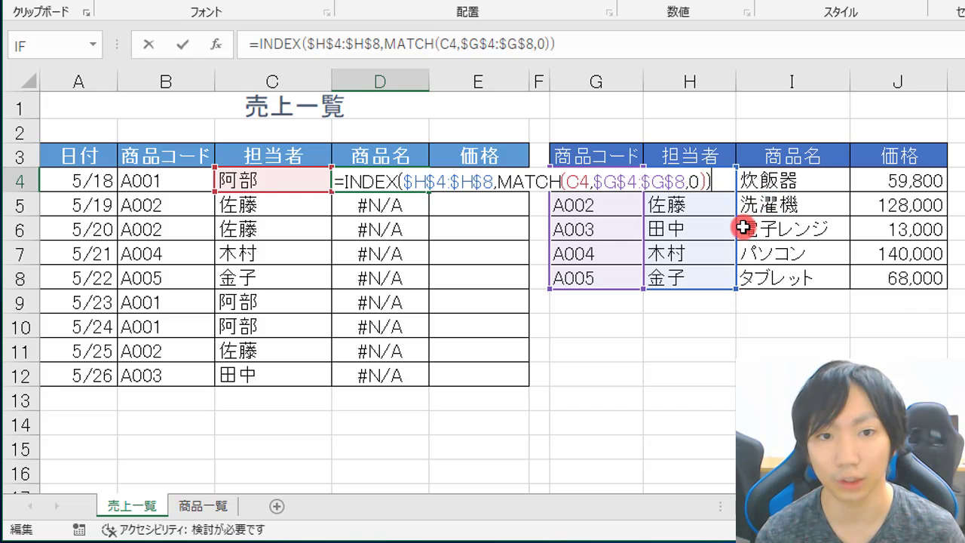
{"action": "mouse_move", "coordinate": [737, 216]}
{"action": "left_mouse_down"}
{"action": "mouse_move", "coordinate": [803, 253]}
{"action": "mouse_move", "coordinate": [759, 252]}
{"action": "left_mouse_up"}
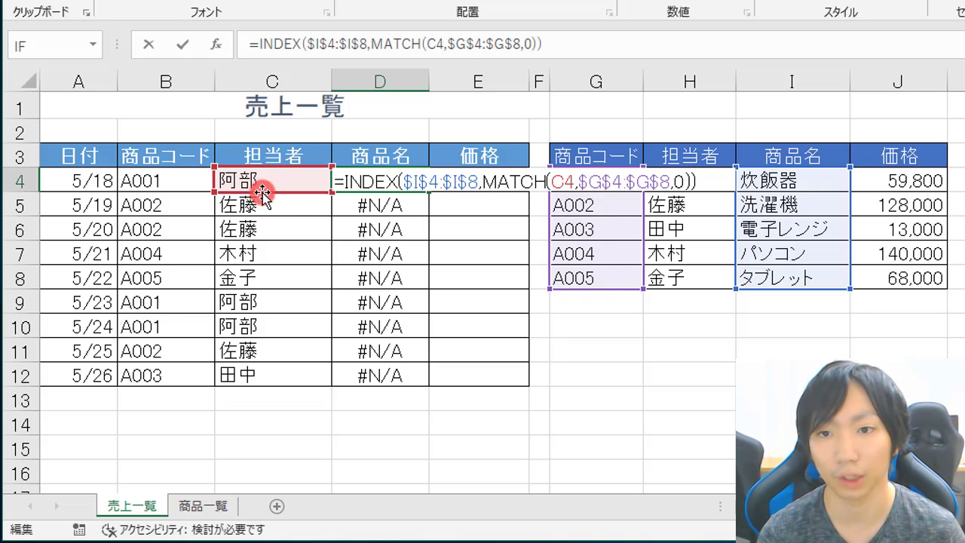
{"action": "left_click_drag", "start_coordinate": [266, 192], "coordinate": [171, 183]}
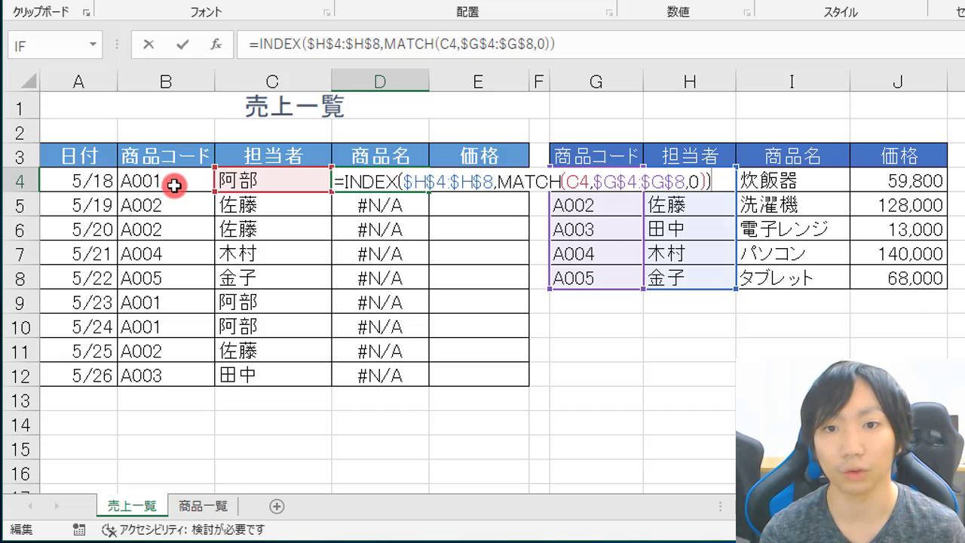
{"action": "key", "text": "ctrl+Return"}
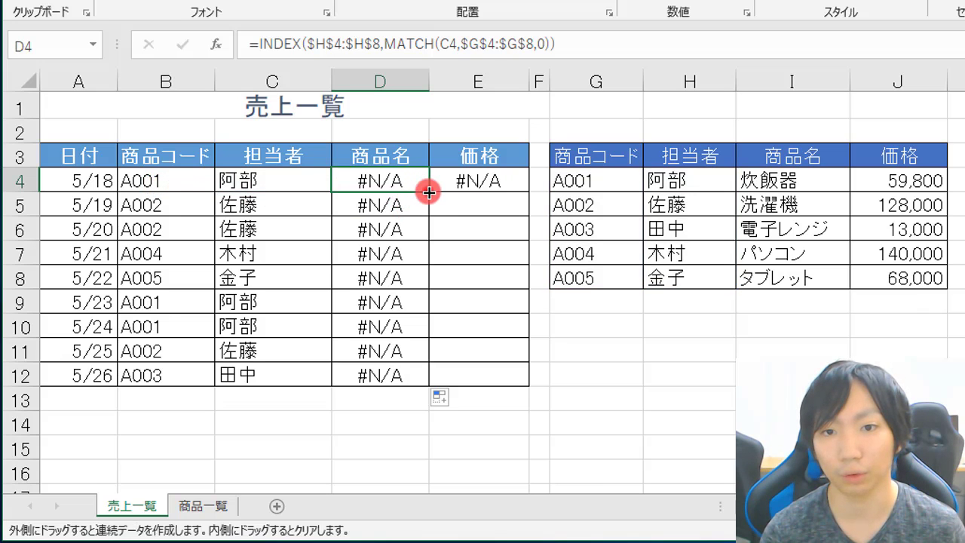
{"action": "double_click", "coordinate": [429, 193]}
{"action": "double_click", "coordinate": [383, 181]}
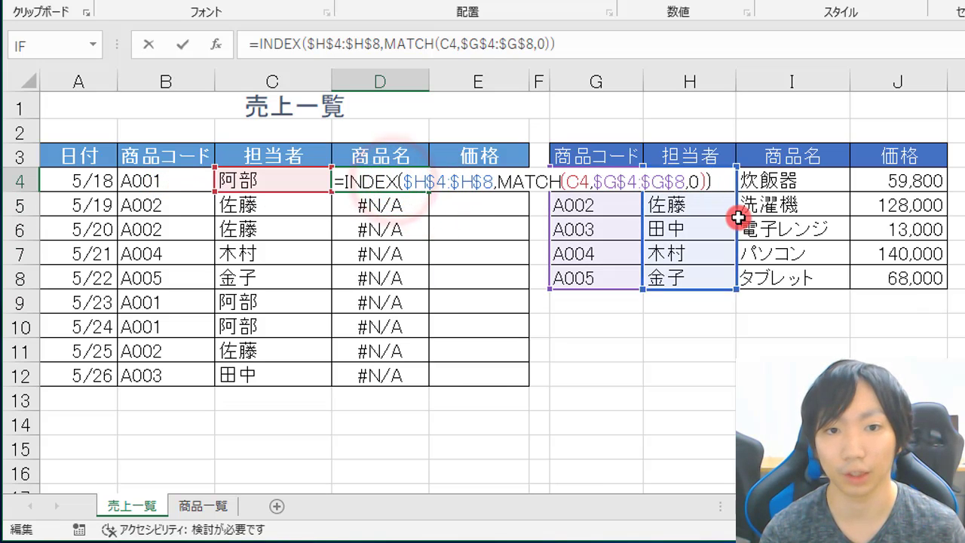
{"action": "left_click_drag", "start_coordinate": [736, 218], "coordinate": [764, 226]}
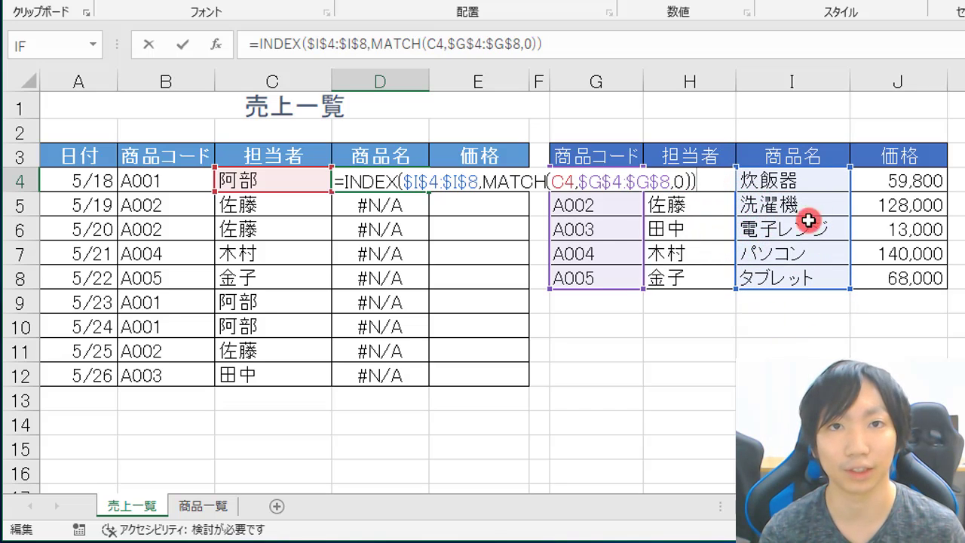
{"action": "left_click_drag", "start_coordinate": [237, 187], "coordinate": [184, 190]}
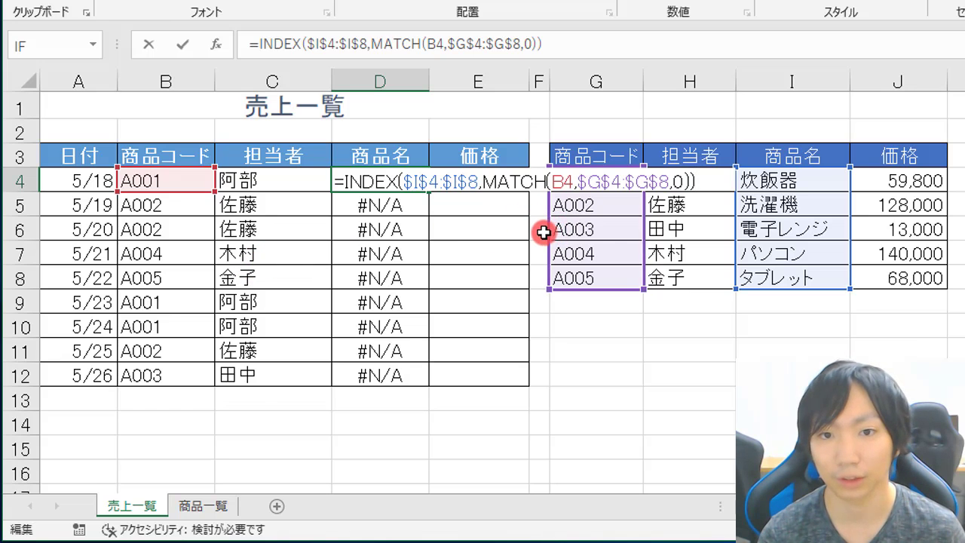
{"action": "key", "text": "Escape"}
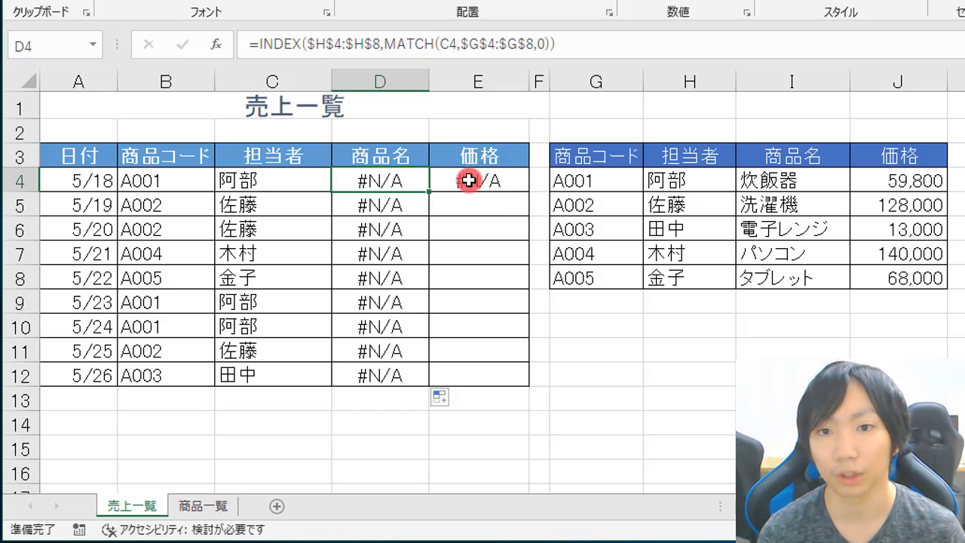
- In C4's formula, change the INDEX range from $H$4:$H$8 to H$4:H$8, locking only rows
{"action": "left_click", "coordinate": [282, 179]}
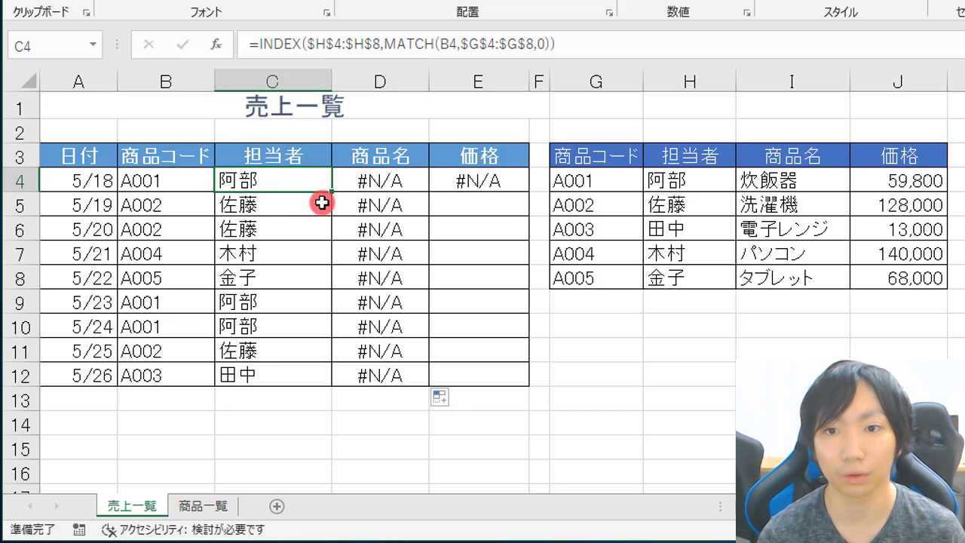
{"action": "key", "text": "F2"}
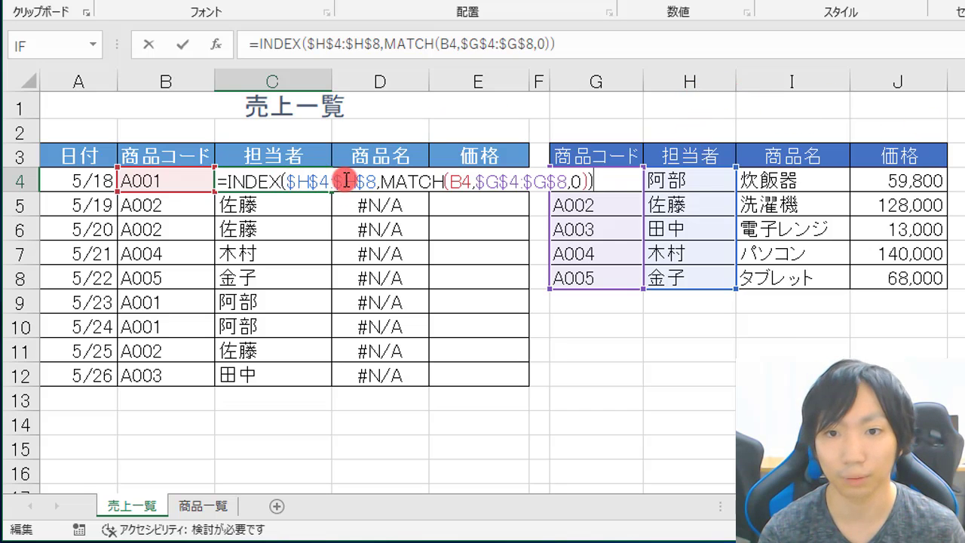
{"action": "left_click", "coordinate": [288, 181]}
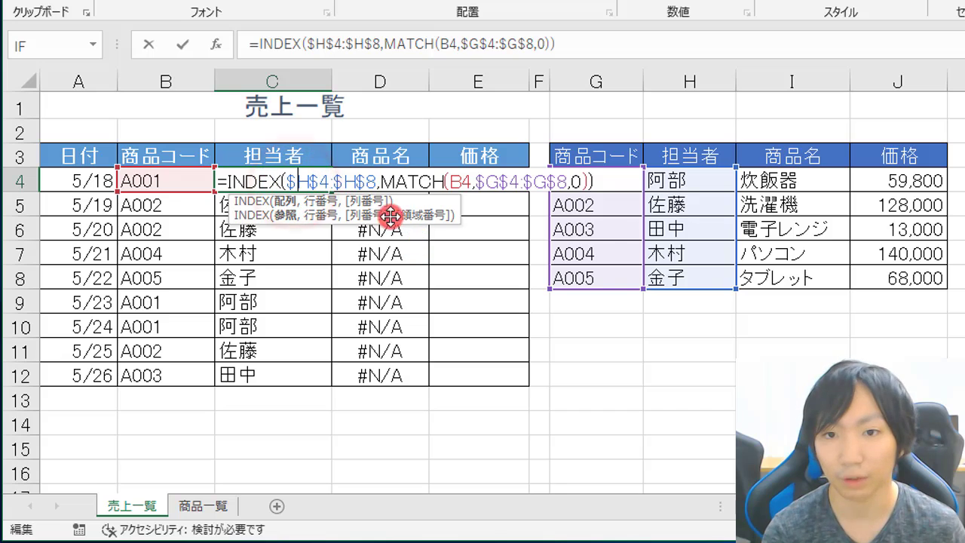
{"action": "key", "text": "Delete"}
{"action": "left_click", "coordinate": [335, 181]}
{"action": "key", "text": "Delete"}
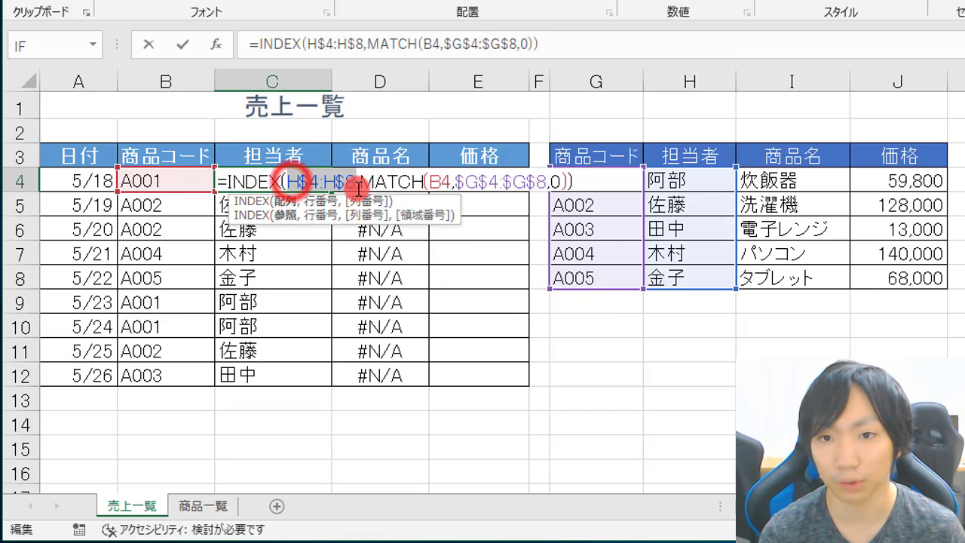
{"action": "left_click_drag", "start_coordinate": [287, 181], "coordinate": [345, 181]}
{"action": "key", "text": "F4"}
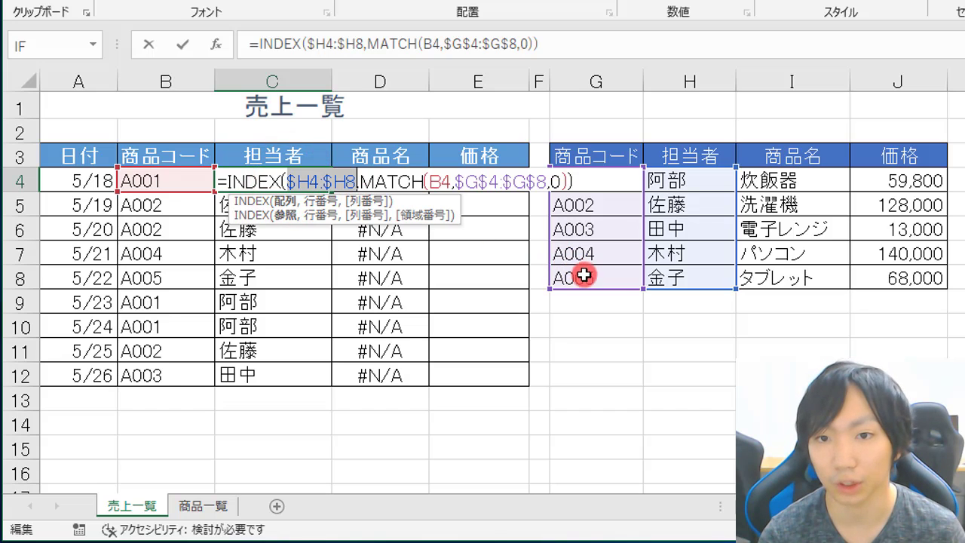
{"action": "key", "text": "F4"}
{"action": "key", "text": "F4"}
{"action": "key", "text": "F4"}
{"action": "key", "text": "F4"}
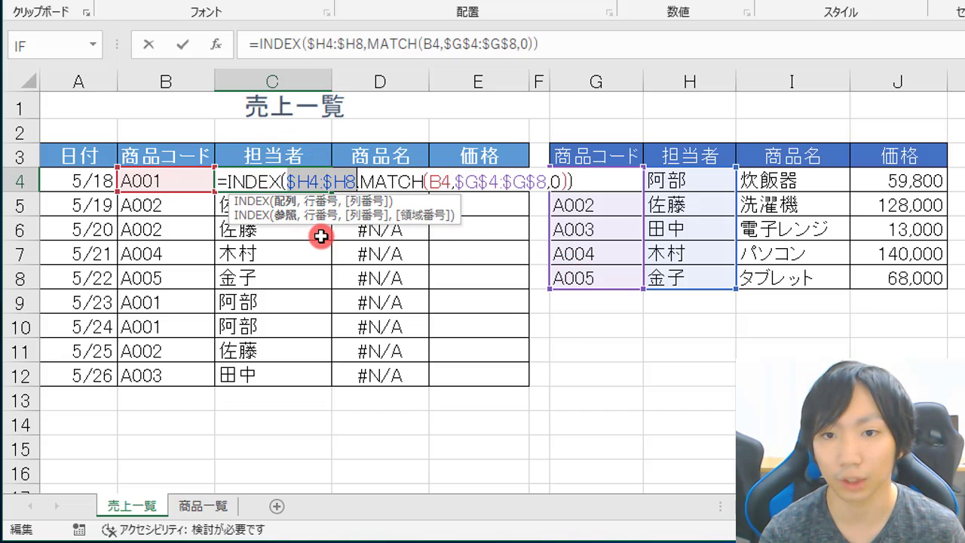
{"action": "key", "text": "F4"}
{"action": "key", "text": "F4"}
{"action": "key", "text": "F4"}
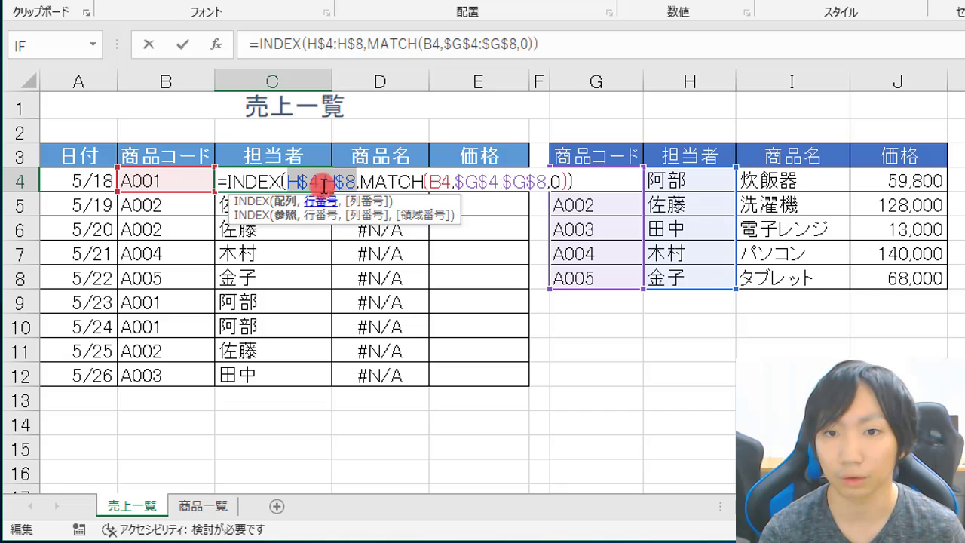
{"action": "left_click", "coordinate": [353, 182]}
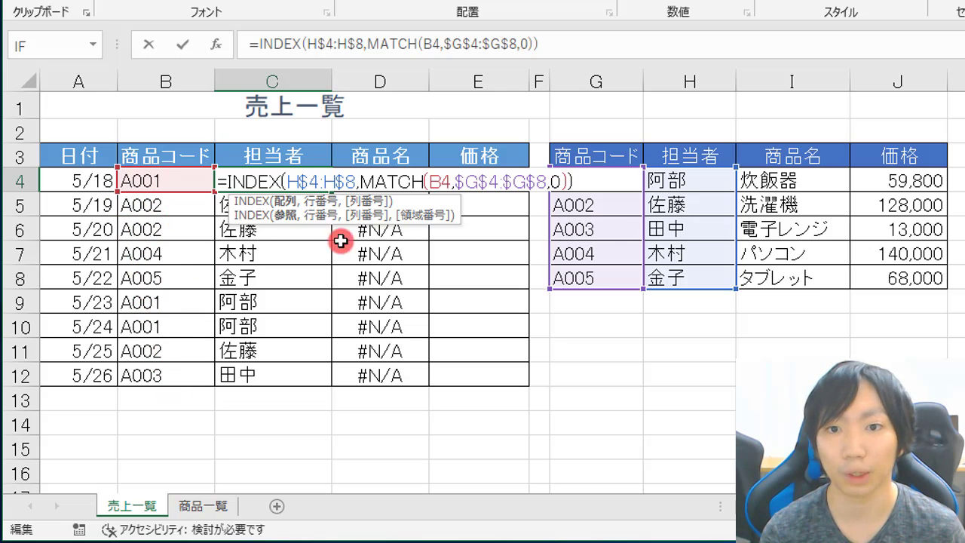
- Change MATCH's lookup value from B4 to $B4 and commit C4's edited formula
{"action": "left_click", "coordinate": [450, 182]}
{"action": "key", "text": "F4"}
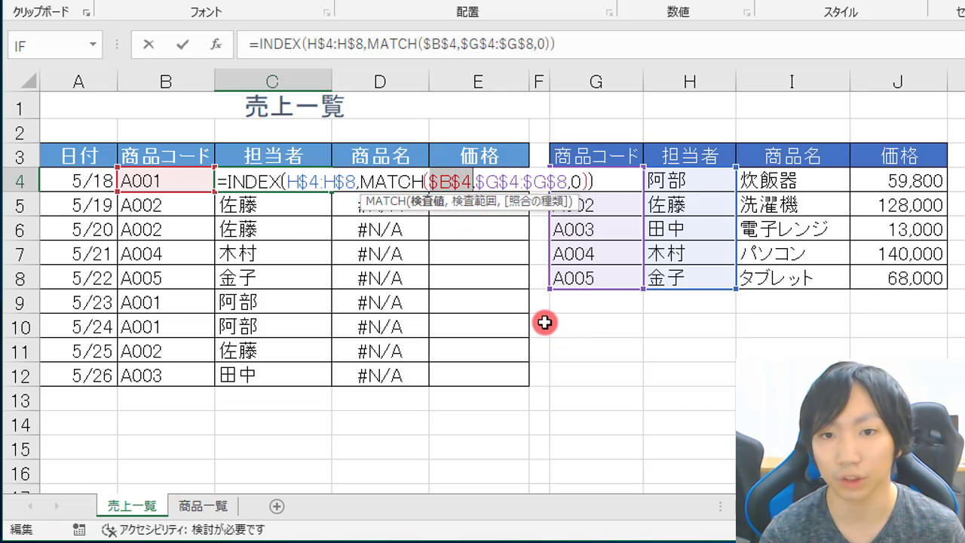
{"action": "double_click", "coordinate": [452, 181]}
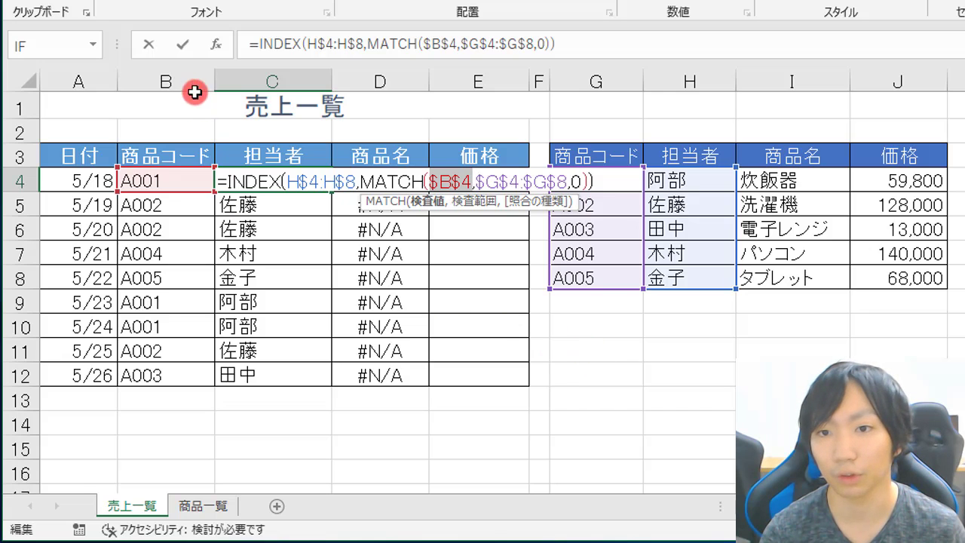
{"action": "key", "text": "F4"}
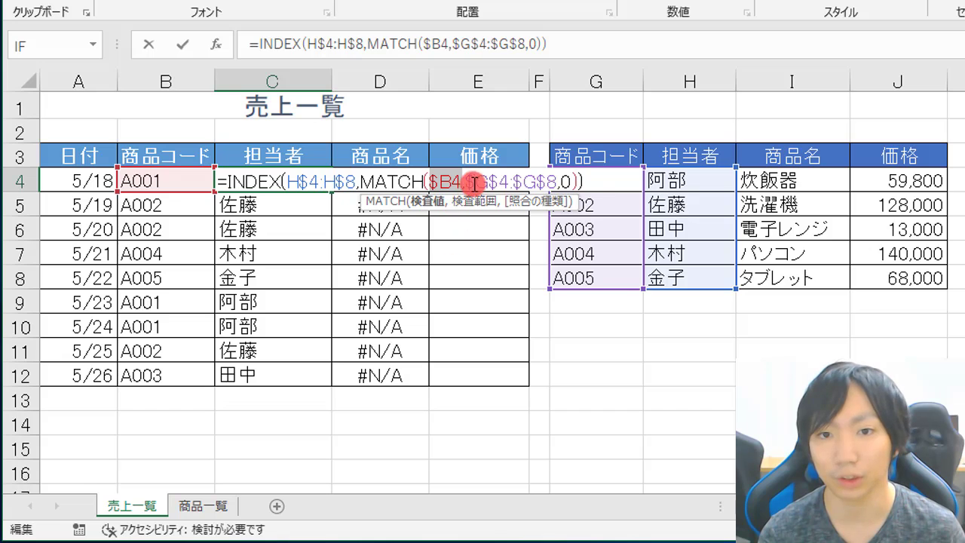
{"action": "left_click", "coordinate": [575, 183]}
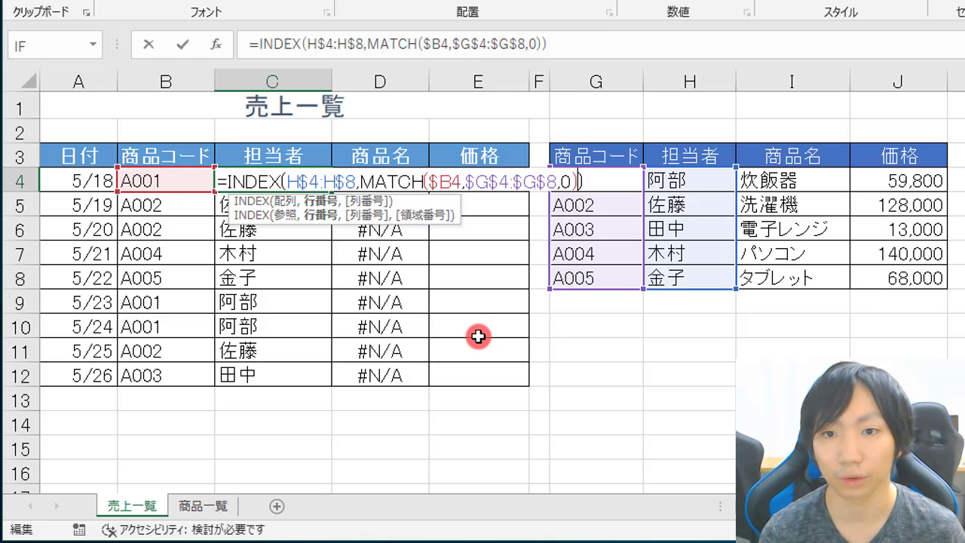
{"action": "key", "text": "Return"}
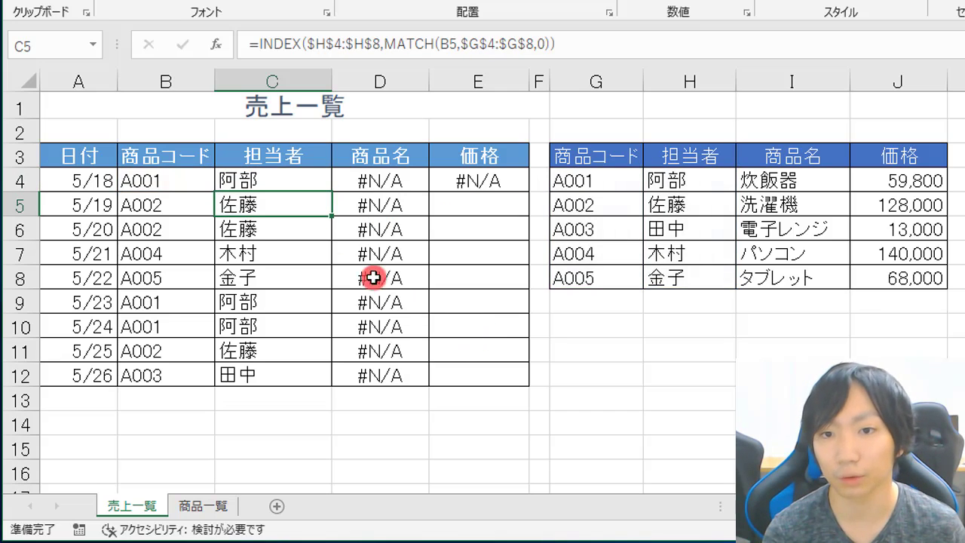
{"action": "left_click", "coordinate": [314, 183]}
- Fill C4's formula down the 担当者 column and right into D4:E4
{"action": "double_click", "coordinate": [331, 191]}
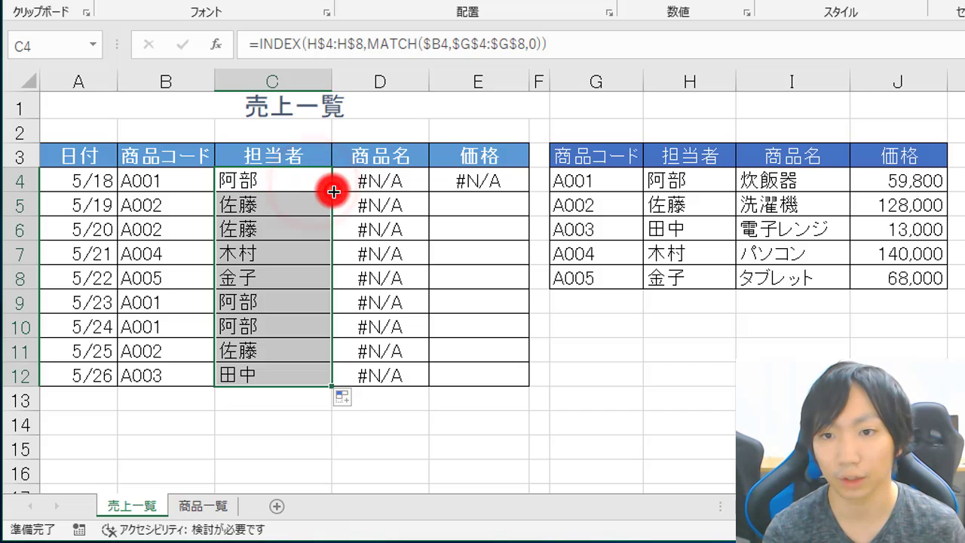
{"action": "left_click", "coordinate": [309, 184]}
{"action": "left_click_drag", "start_coordinate": [332, 191], "coordinate": [518, 203]}
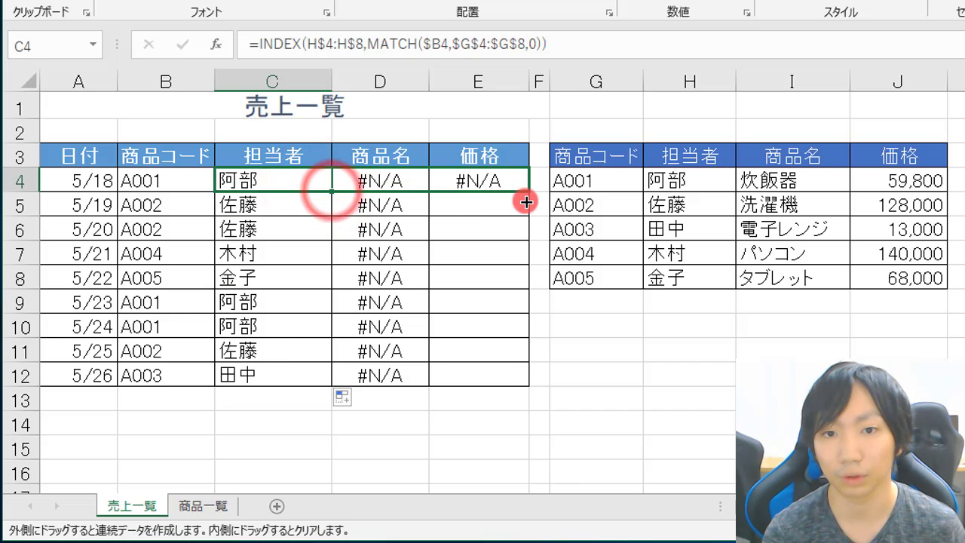
- Fill D4 and E4 down to row 12 so product names and prices appear
{"action": "left_click", "coordinate": [399, 184]}
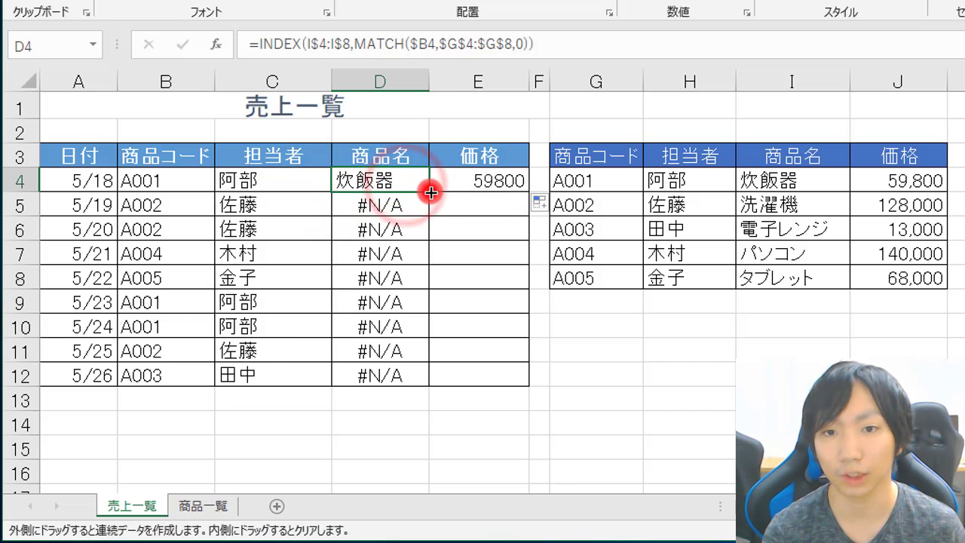
{"action": "double_click", "coordinate": [429, 191]}
{"action": "left_click", "coordinate": [453, 185]}
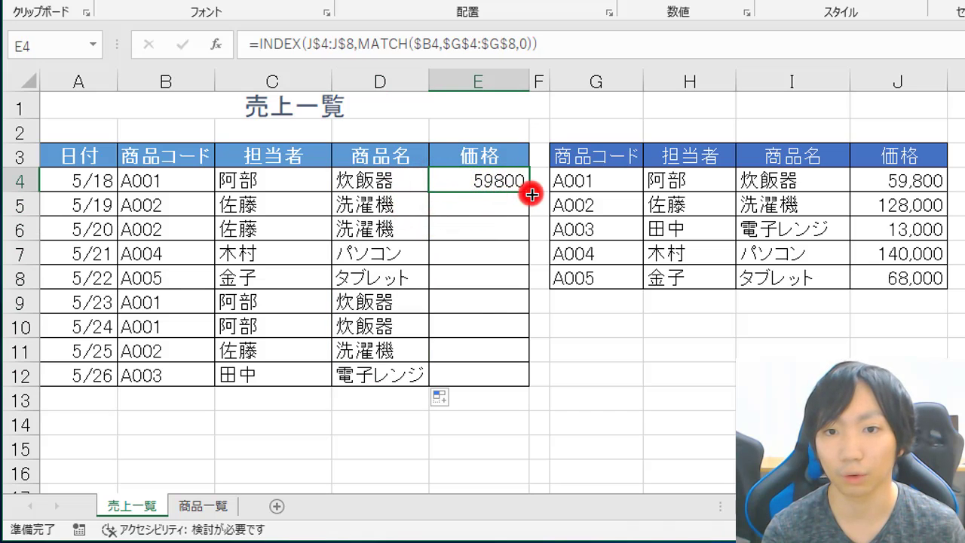
{"action": "double_click", "coordinate": [530, 193]}
{"action": "left_click", "coordinate": [612, 419]}
{"action": "double_click", "coordinate": [387, 278]}
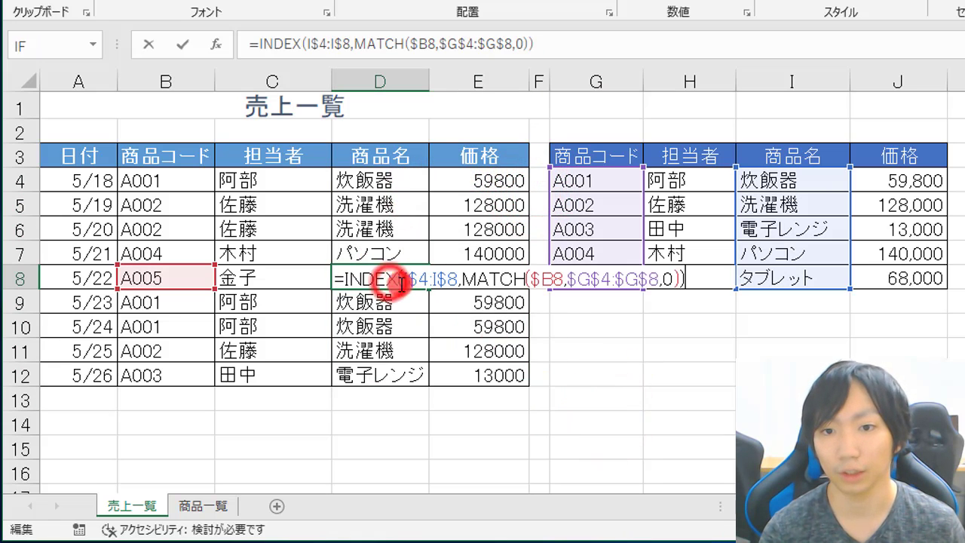
{"action": "left_click", "coordinate": [369, 323]}
{"action": "key", "text": "F2"}
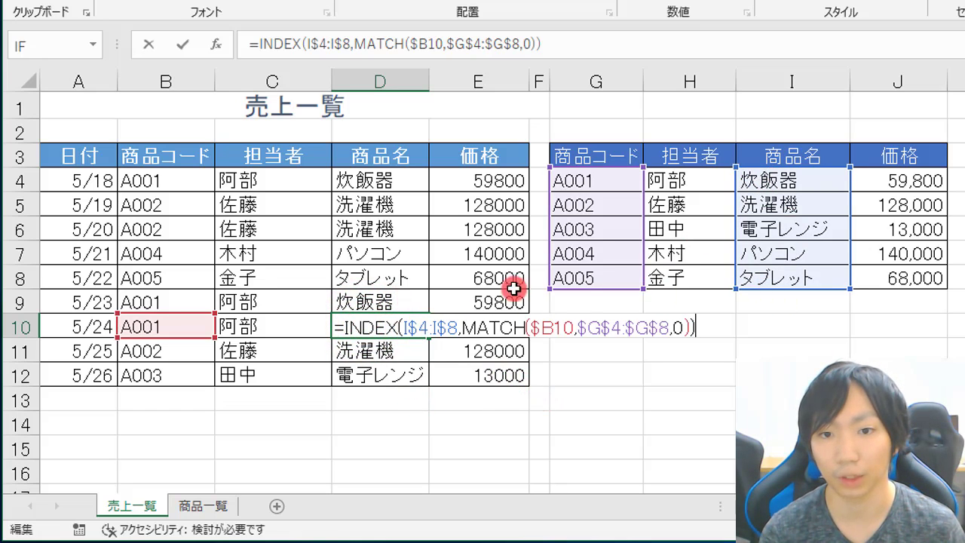
{"action": "left_click", "coordinate": [472, 323]}
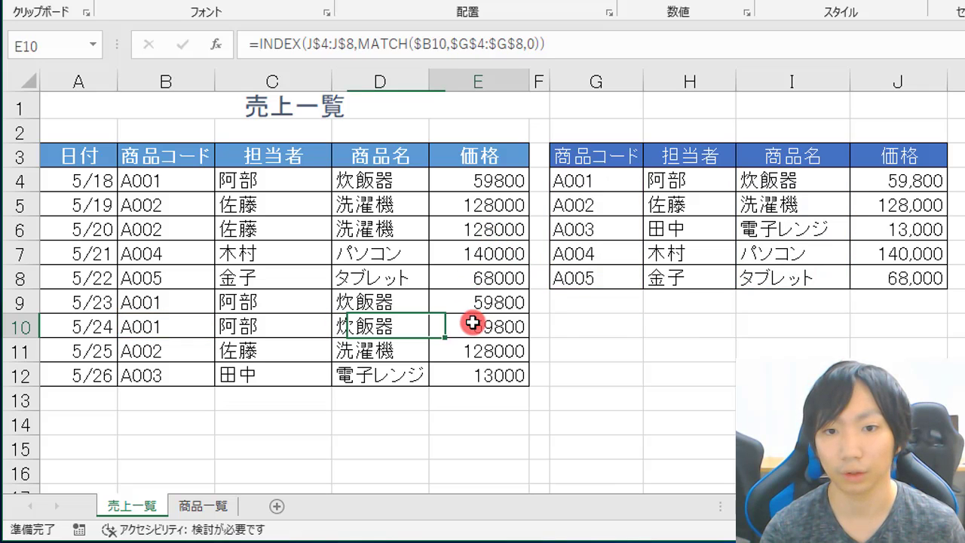
{"action": "key", "text": "F2"}
{"action": "key", "text": "Escape"}
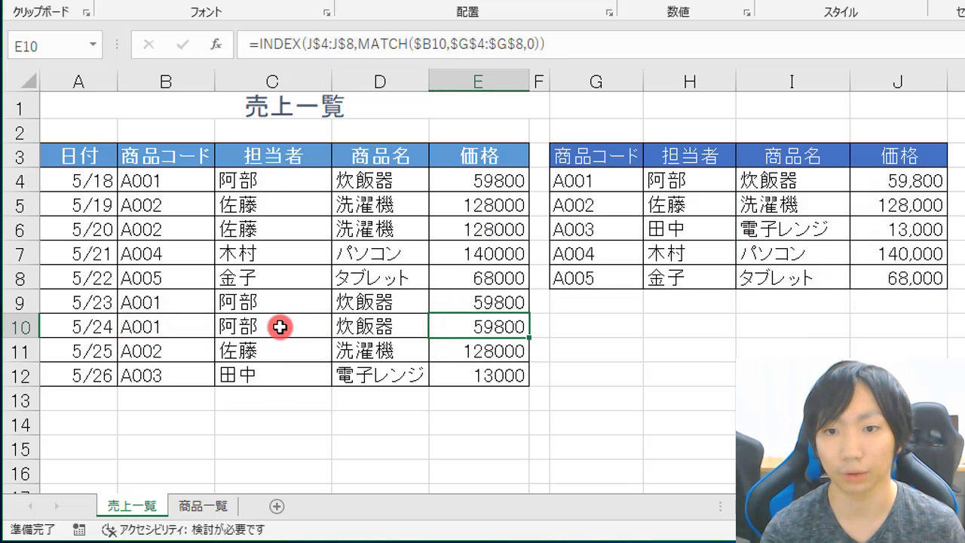
{"action": "double_click", "coordinate": [276, 326]}
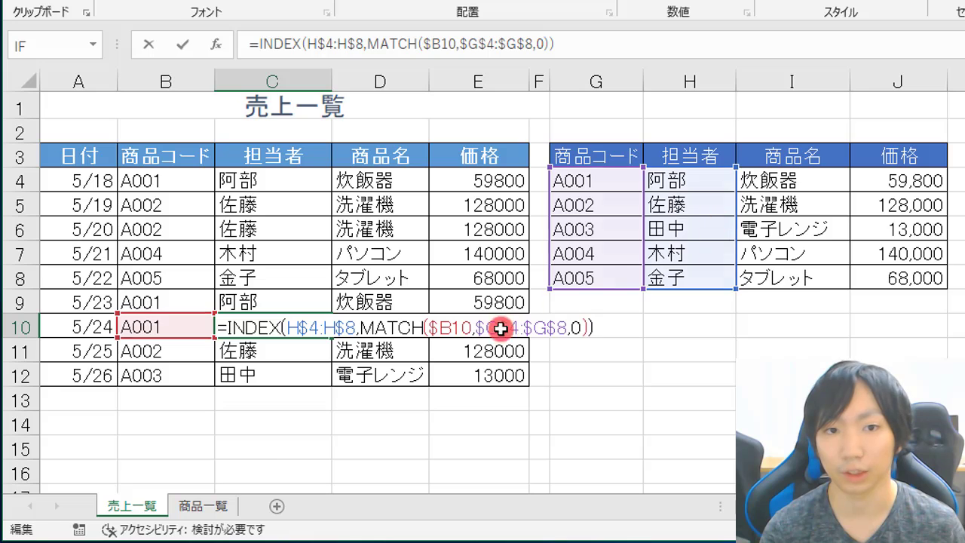
{"action": "left_click", "coordinate": [385, 328]}
{"action": "key", "text": "F2"}
{"action": "key", "text": "Escape"}
{"action": "double_click", "coordinate": [498, 328]}
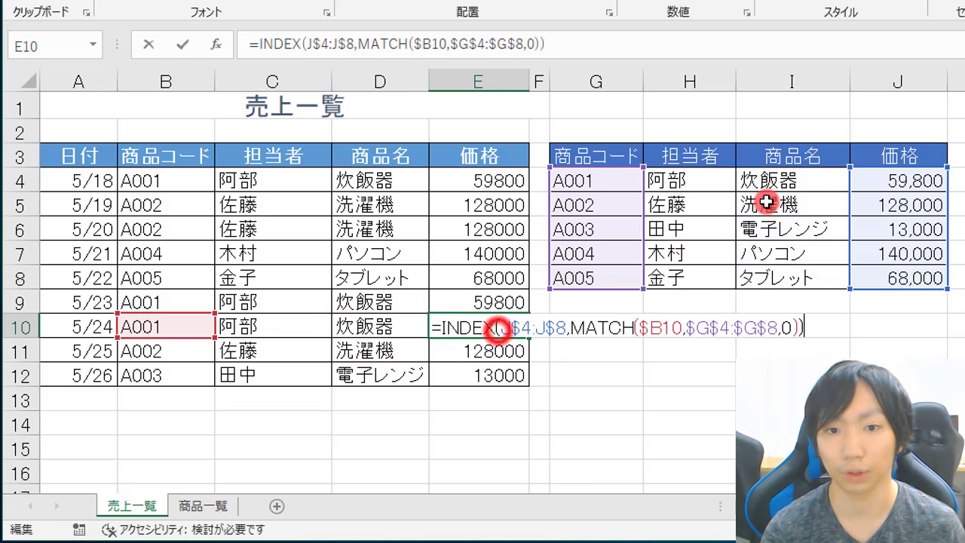
{"action": "key", "text": "Escape"}
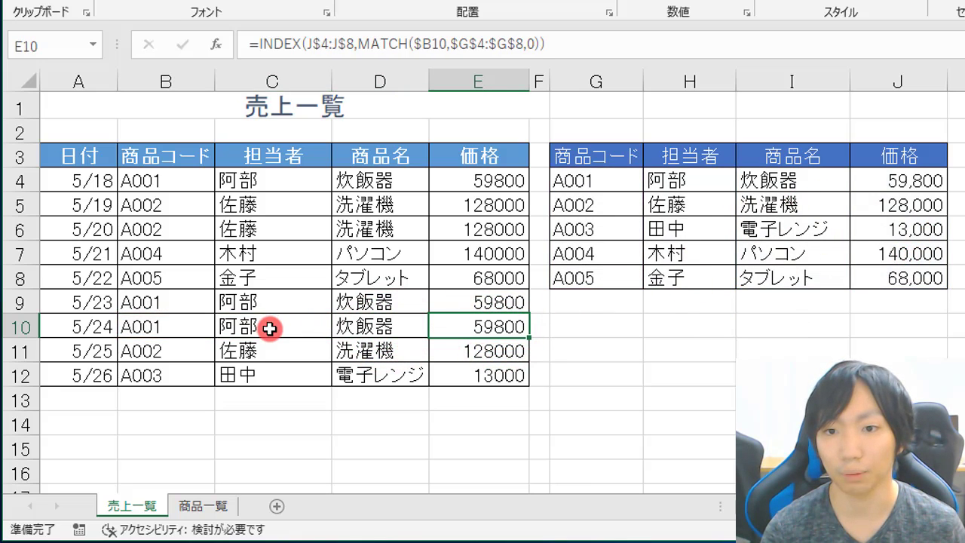
{"action": "double_click", "coordinate": [270, 328]}
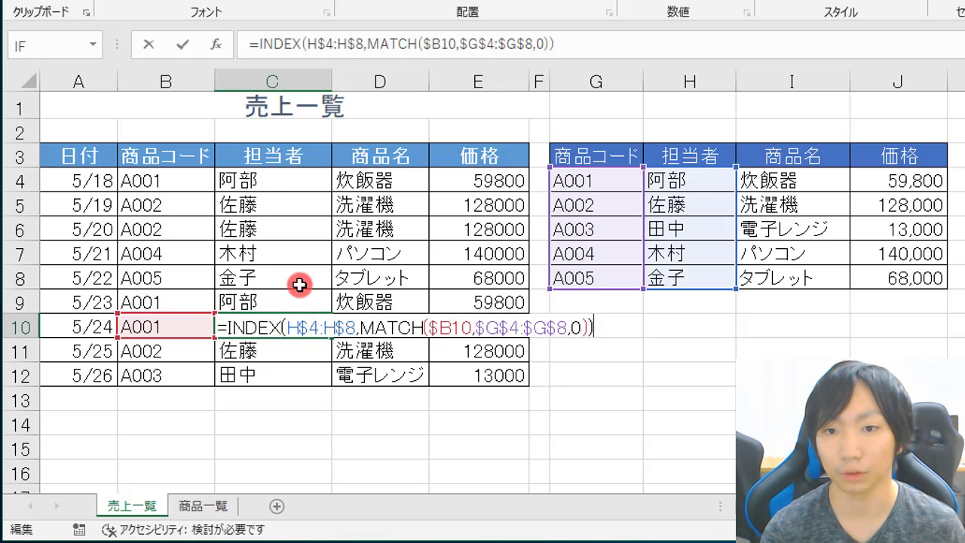
{"action": "key", "text": "Escape"}
{"action": "double_click", "coordinate": [356, 323]}
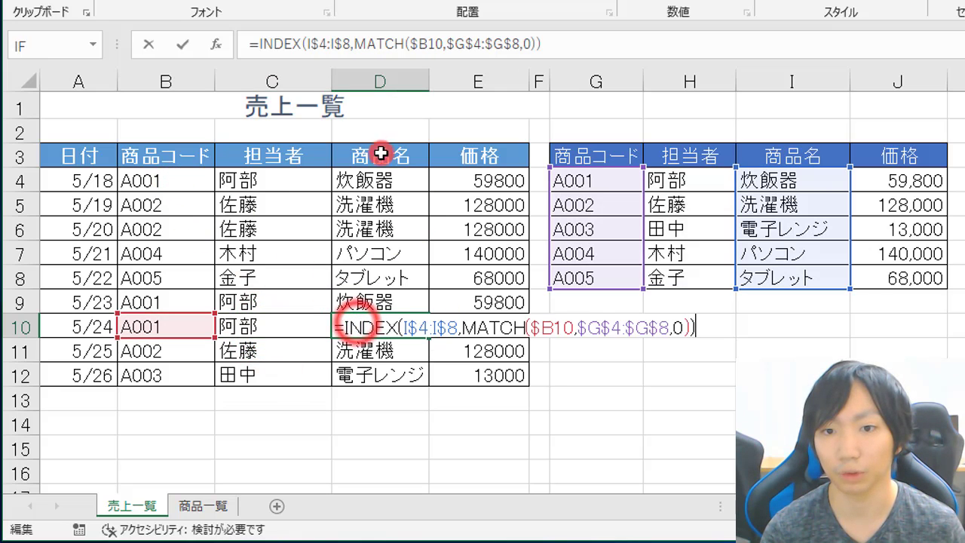
{"action": "left_click", "coordinate": [491, 317]}
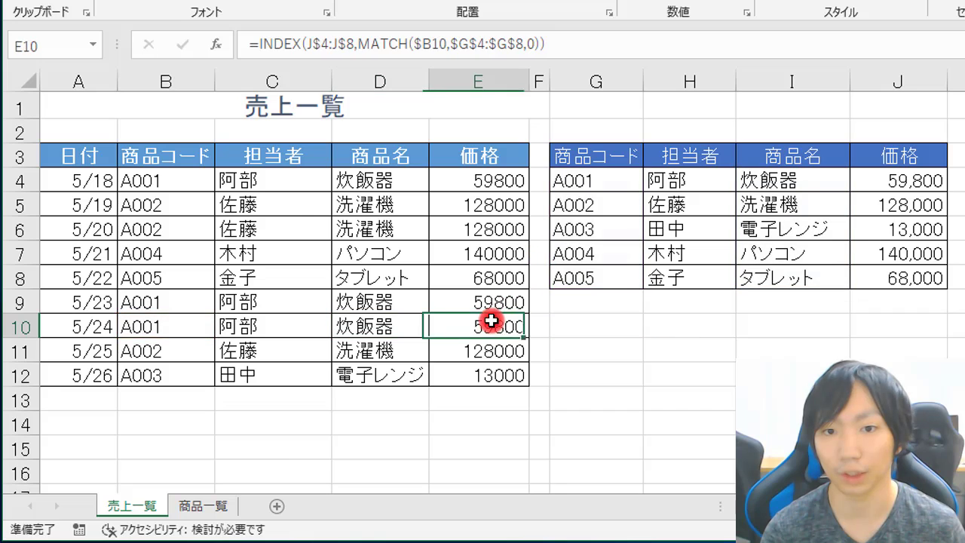
{"action": "double_click", "coordinate": [491, 320]}
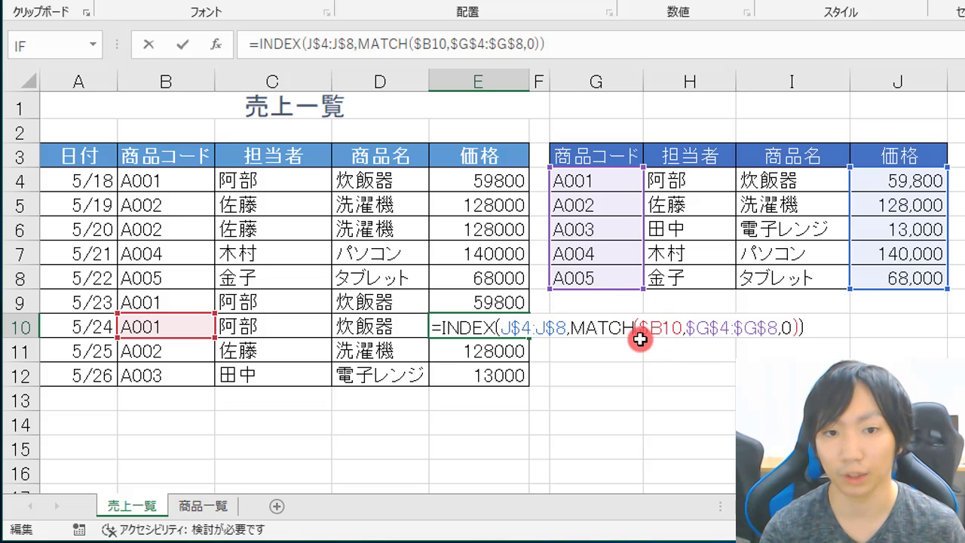
{"action": "key", "text": "ctrl+Return"}
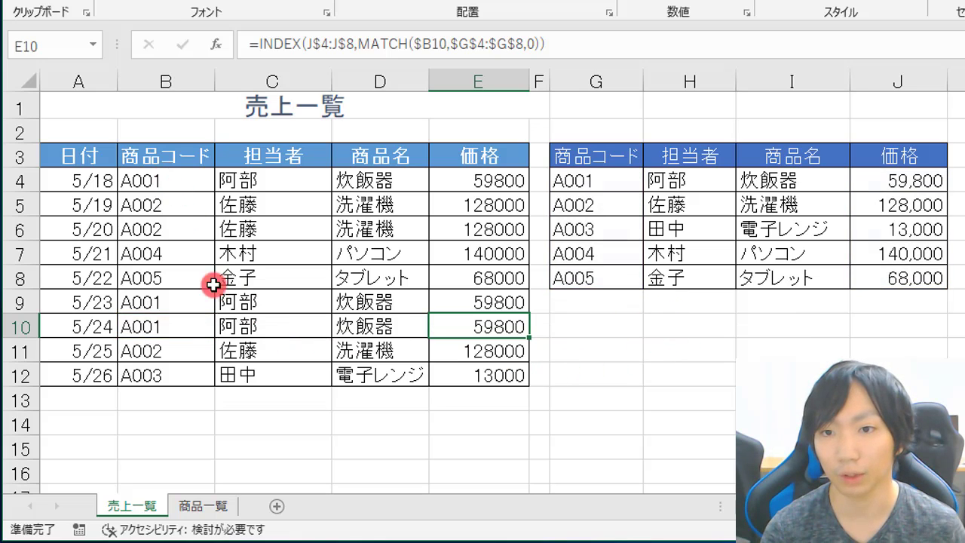
{"action": "left_click", "coordinate": [244, 309]}
{"action": "double_click", "coordinate": [269, 248]}
{"action": "key", "text": "Escape"}
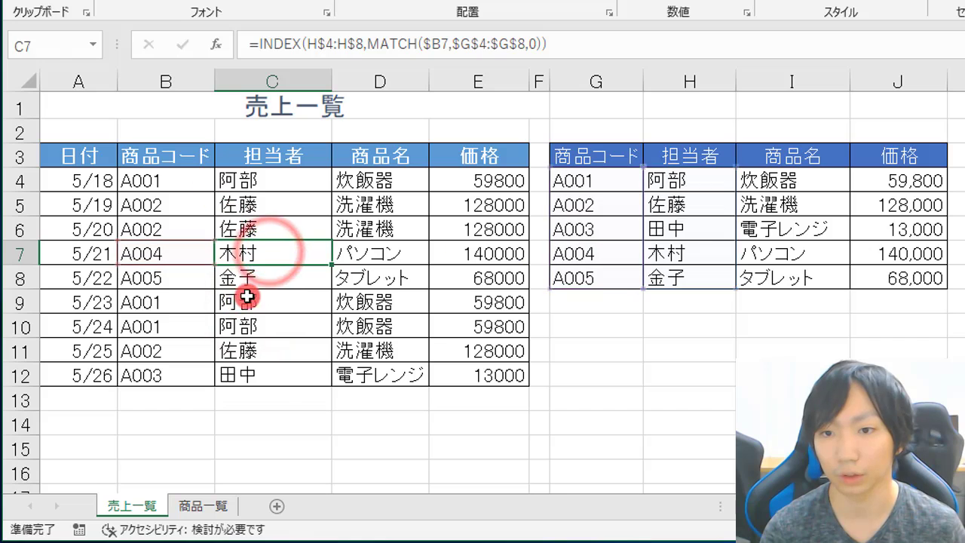
{"action": "double_click", "coordinate": [248, 302]}
{"action": "key", "text": "Escape"}
{"action": "left_click", "coordinate": [257, 345]}
{"action": "double_click", "coordinate": [257, 345]}
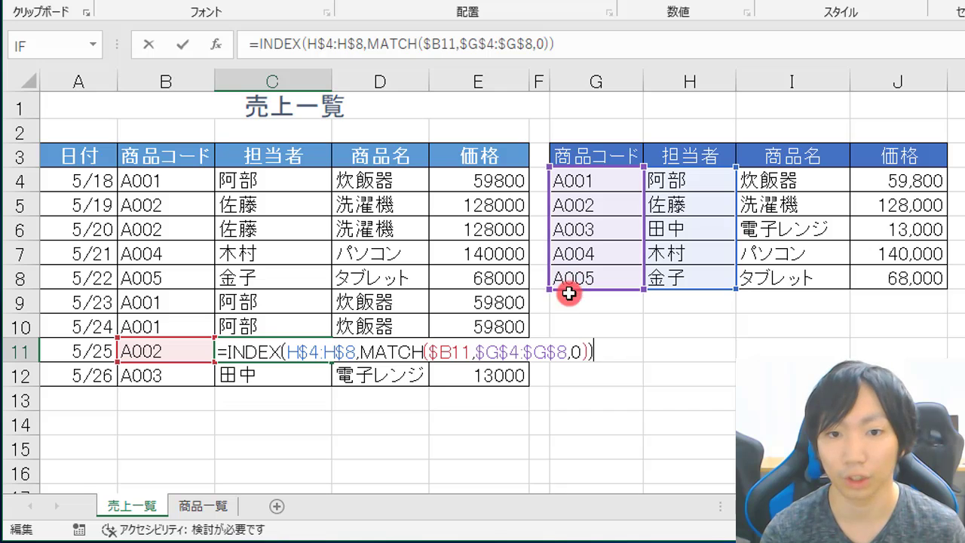
{"action": "left_click", "coordinate": [596, 374]}
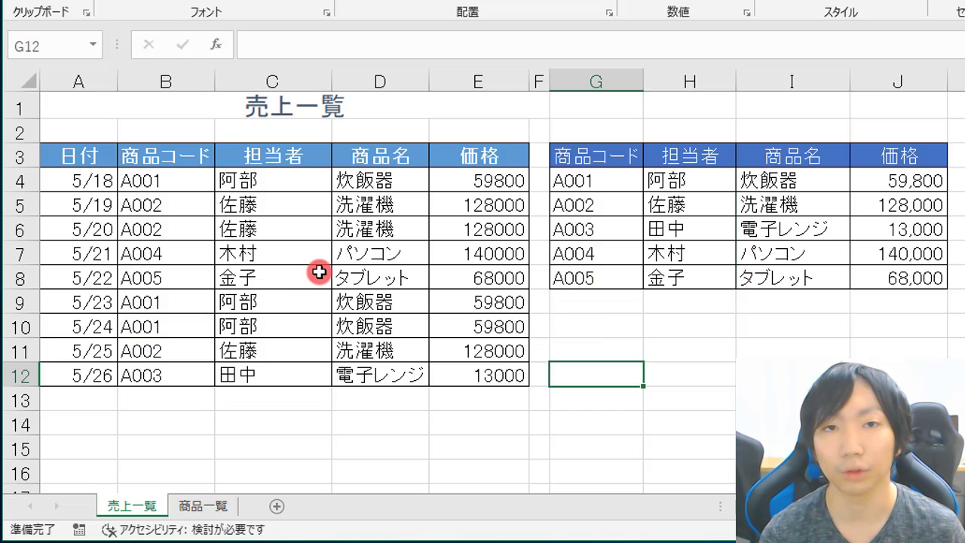
- Check C4's formula, then delete the lookup results in C4:E12
{"action": "left_click", "coordinate": [269, 179]}
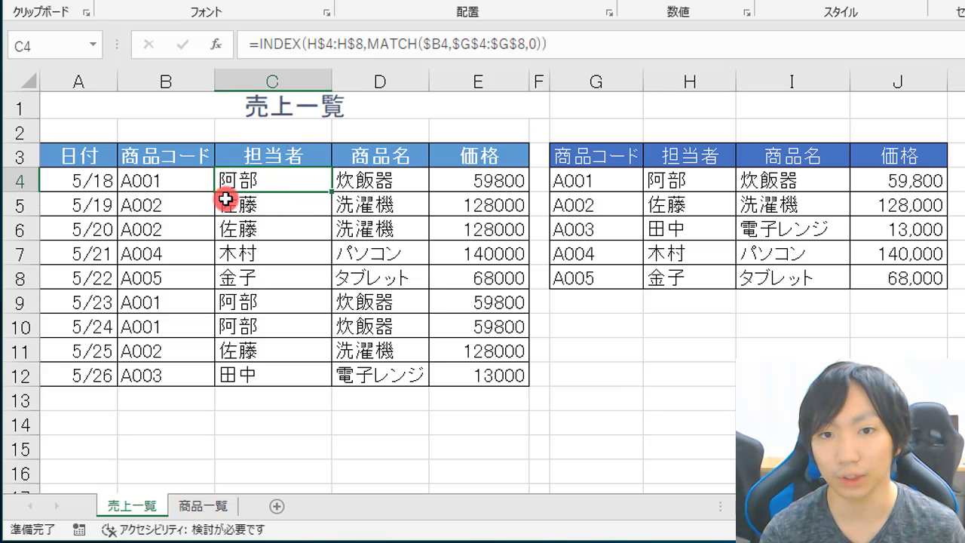
{"action": "key", "text": "F2"}
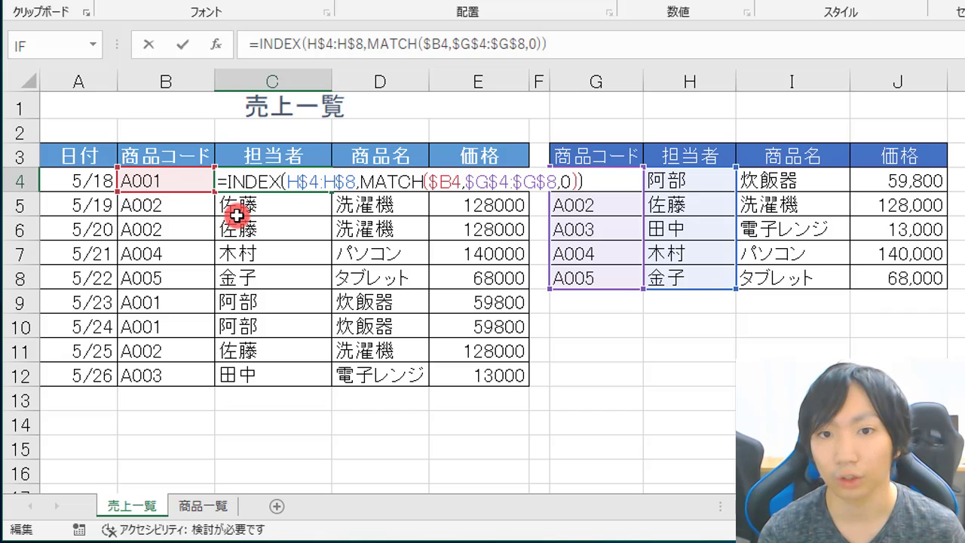
{"action": "left_click_drag", "start_coordinate": [258, 181], "coordinate": [474, 367]}
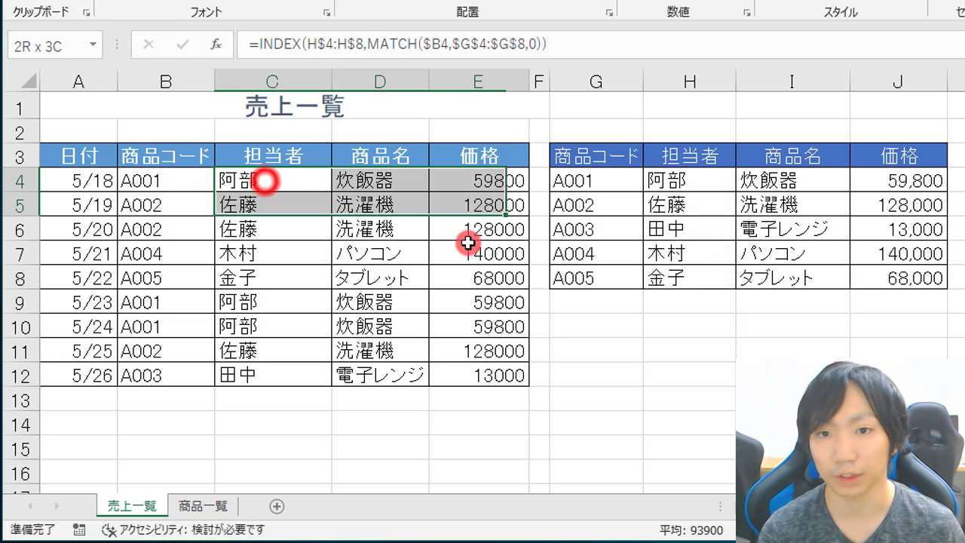
{"action": "key", "text": "Delete"}
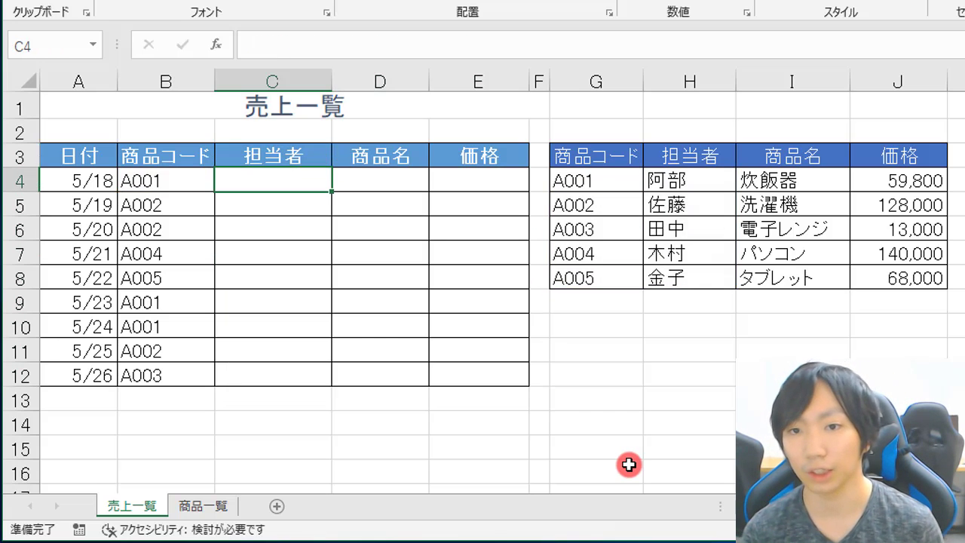
- Begin C4's formula as =INDEX(H$4:H$8, with the 担当者 range locked by row
{"action": "type", "text": "=inde"}
{"action": "key", "text": "Tab"}
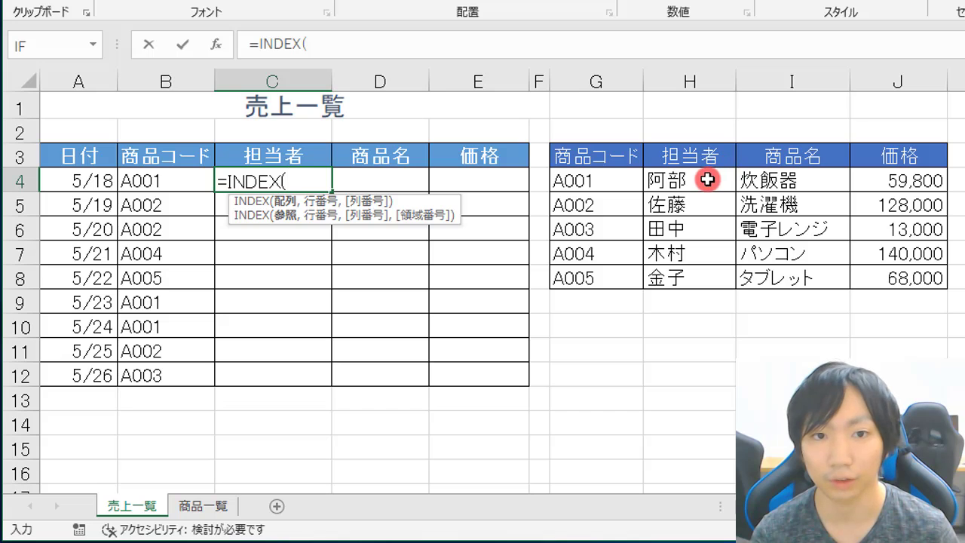
{"action": "left_click_drag", "start_coordinate": [707, 179], "coordinate": [696, 279]}
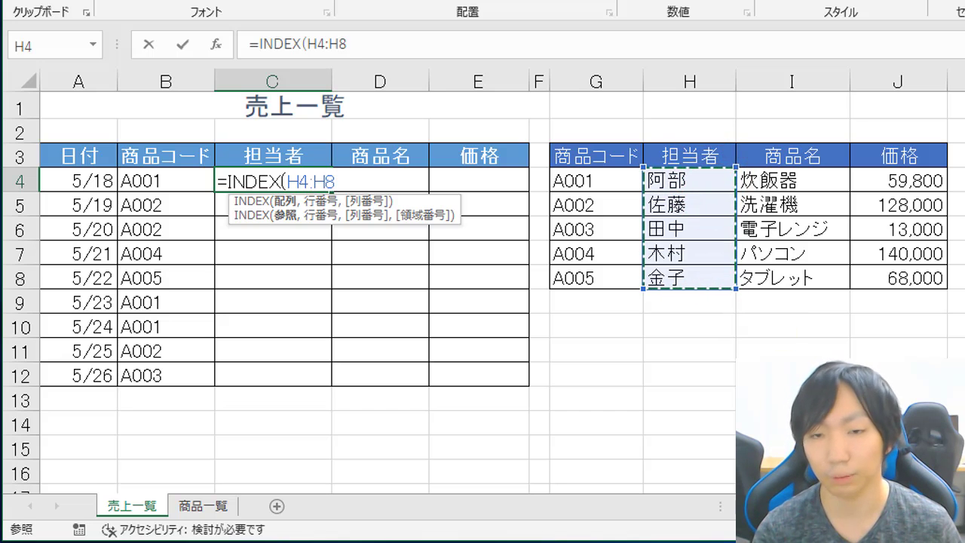
{"action": "key", "text": "F4"}
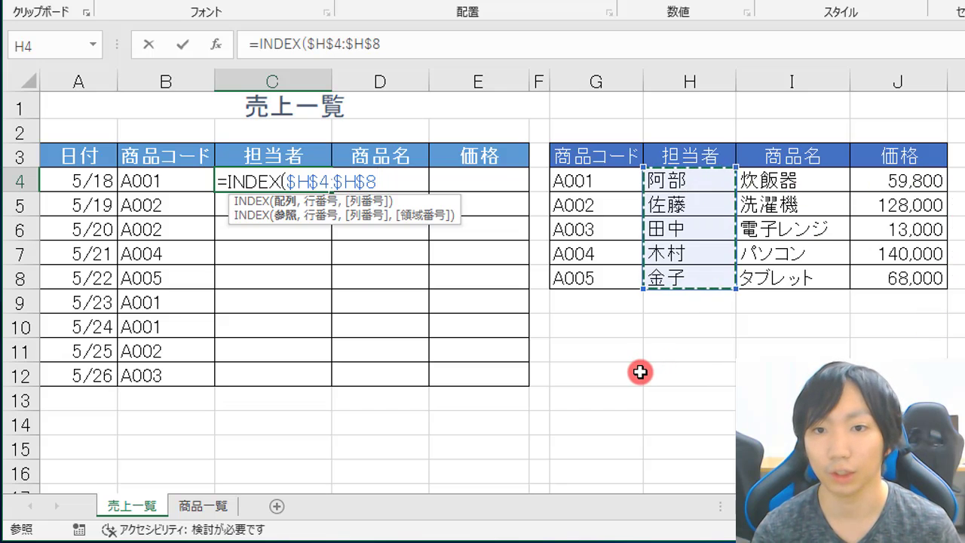
{"action": "key", "text": "F4"}
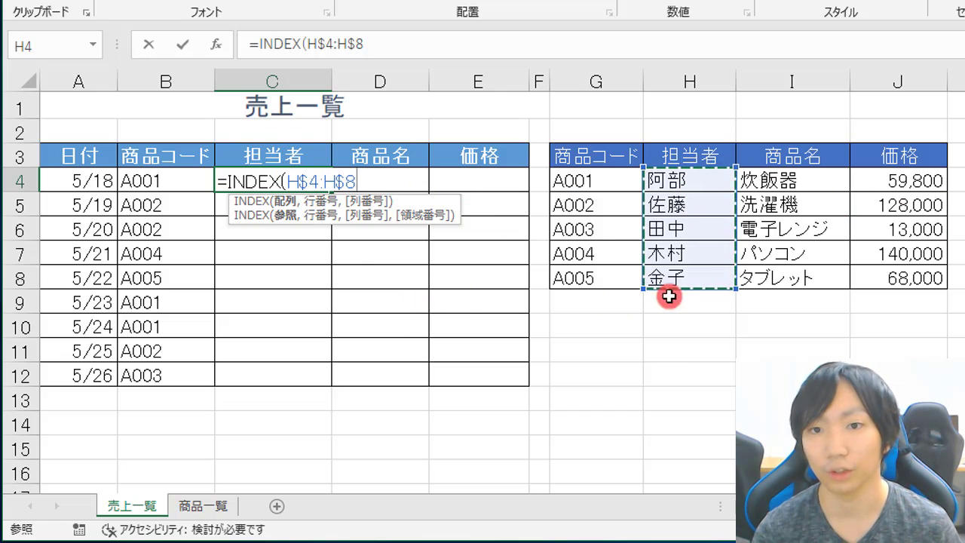
- Add MATCH with lookup value $B4 and absolute lookup range $G$4:$G$8
{"action": "type", "text": ",ma"}
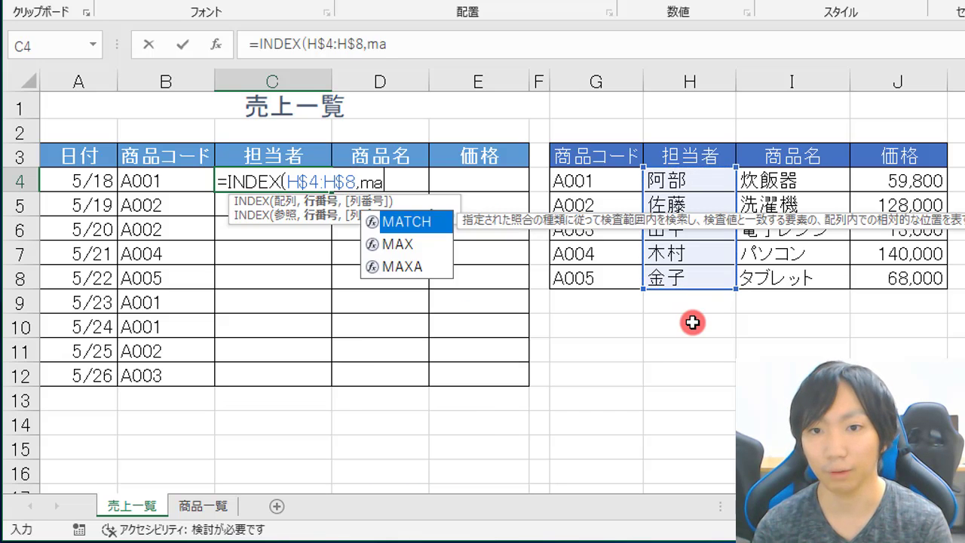
{"action": "type", "text": "tch"}
{"action": "key", "text": "Tab"}
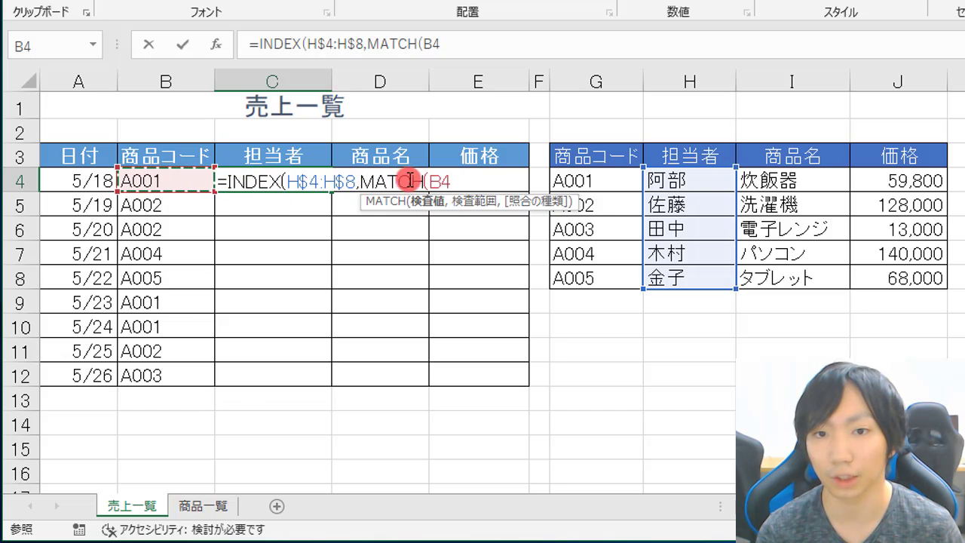
{"action": "key", "text": "F4"}
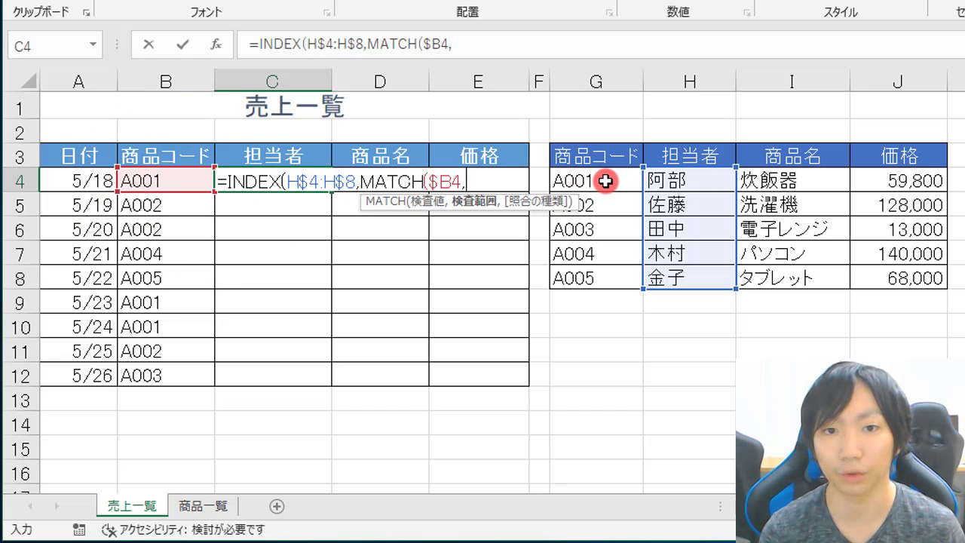
{"action": "left_click_drag", "start_coordinate": [605, 181], "coordinate": [610, 283]}
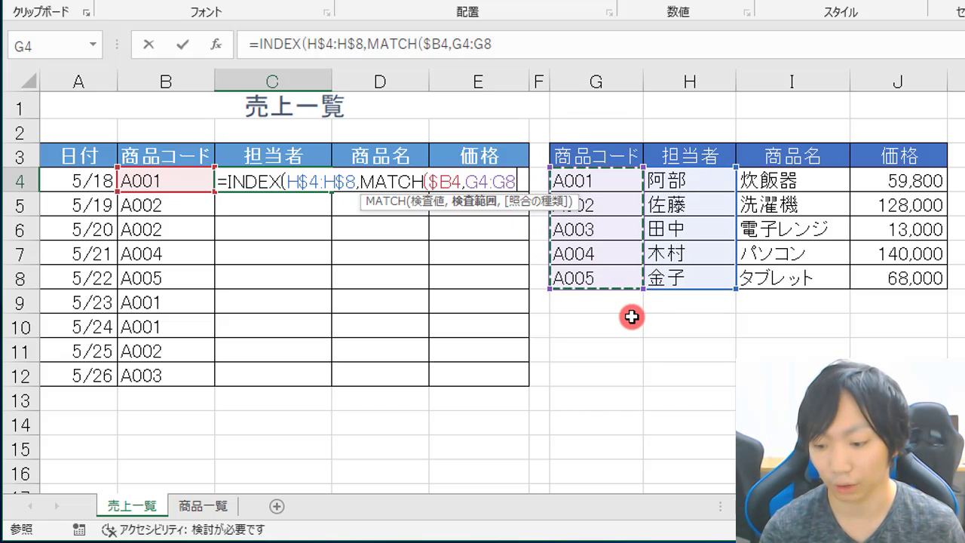
{"action": "key", "text": "F4"}
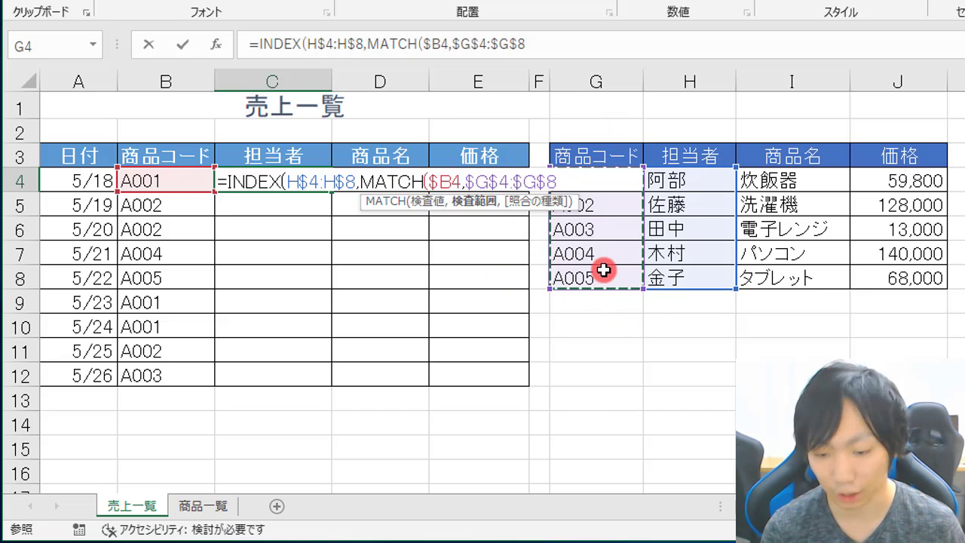
- Set exact match 0, close the parentheses and commit, so C4 shows 阿部
{"action": "type", "text": ","}
{"action": "key", "text": "Down"}
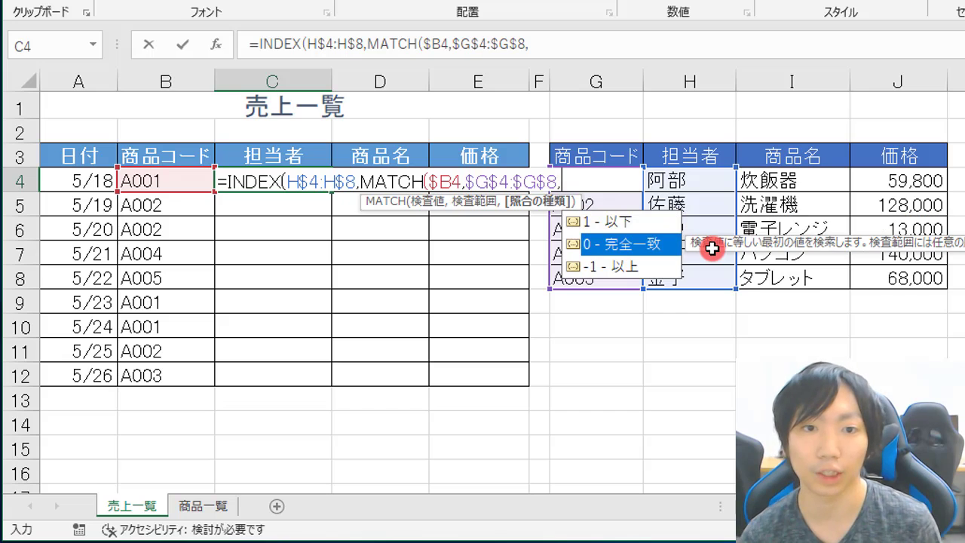
{"action": "key", "text": "Tab"}
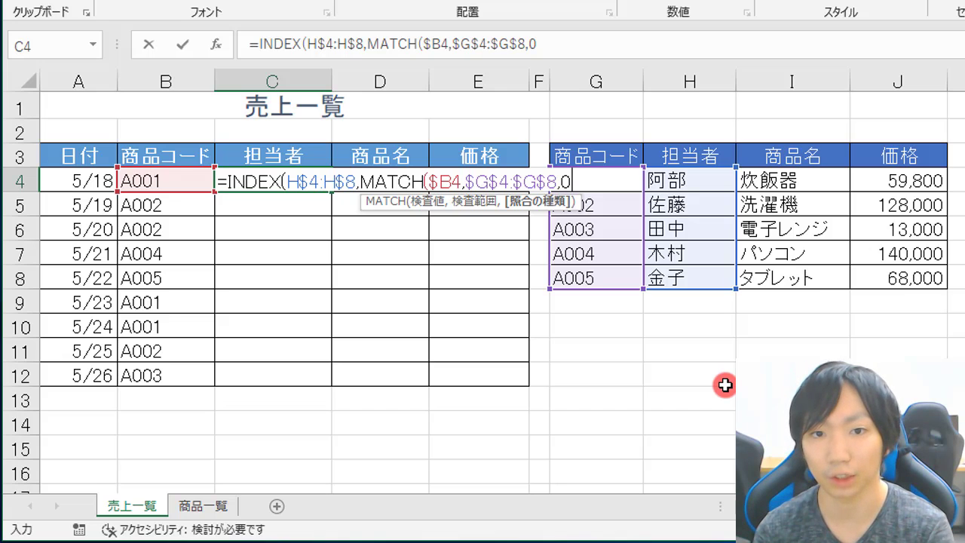
{"action": "type", "text": "("}
{"action": "key", "text": "BackSpace"}
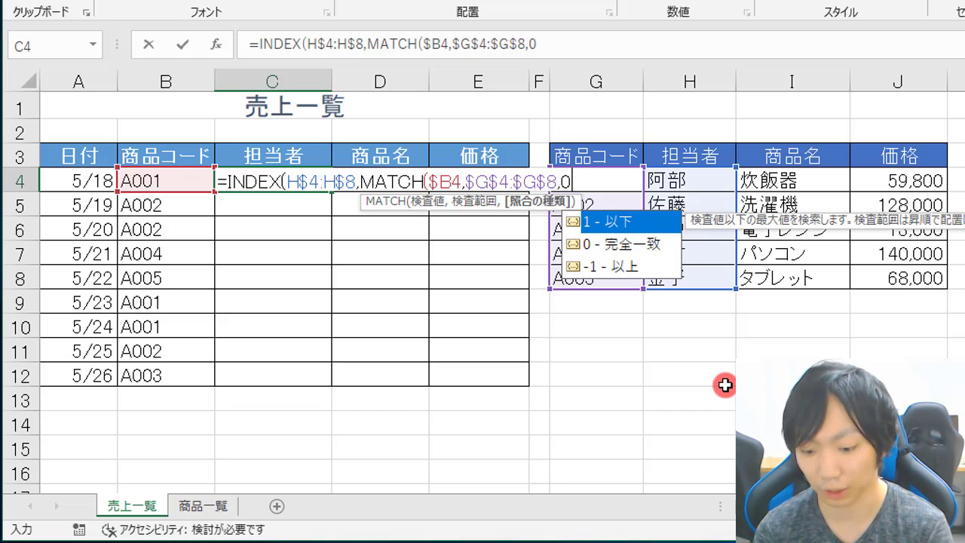
{"action": "type", "text": ")"}
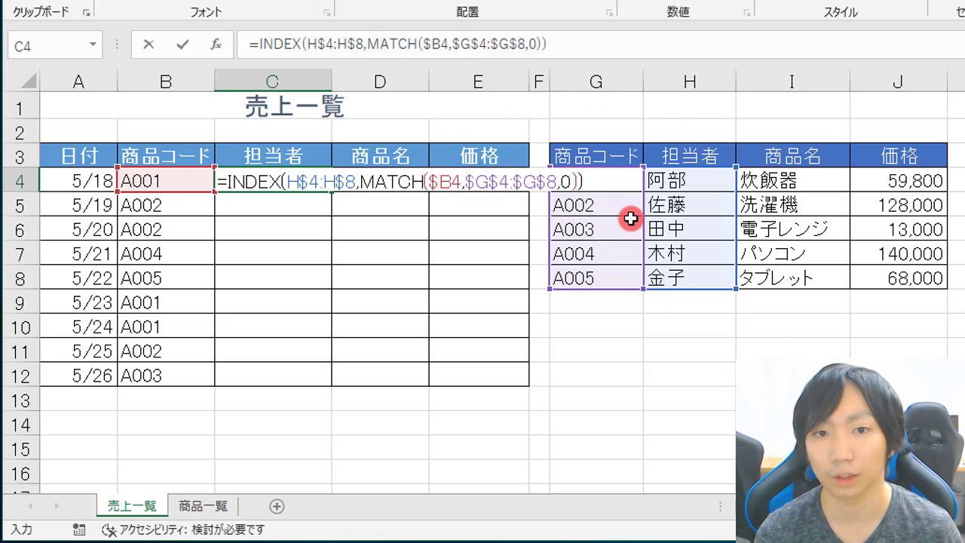
{"action": "key", "text": "Return"}
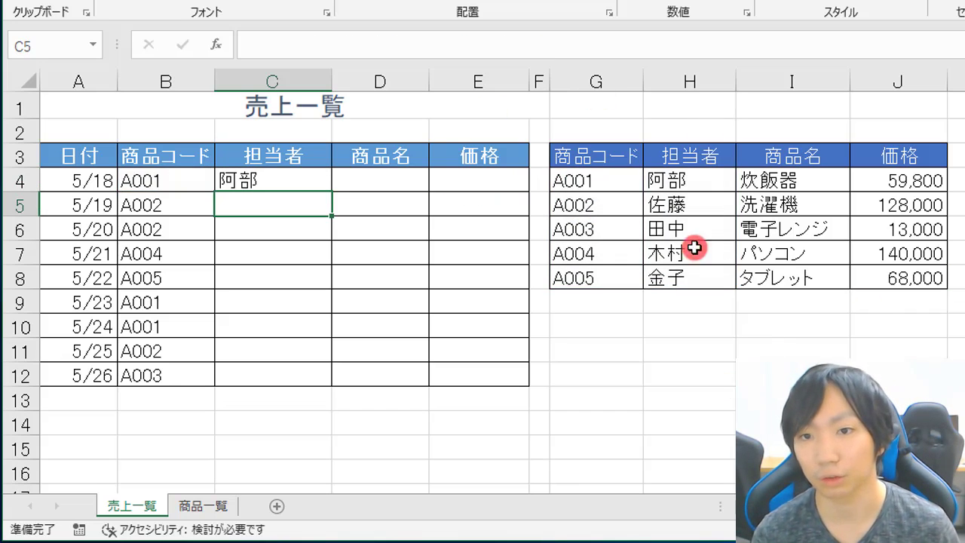
- Fill C4's formula down to row 12 and across to E4
{"action": "left_click", "coordinate": [312, 188]}
{"action": "double_click", "coordinate": [331, 192]}
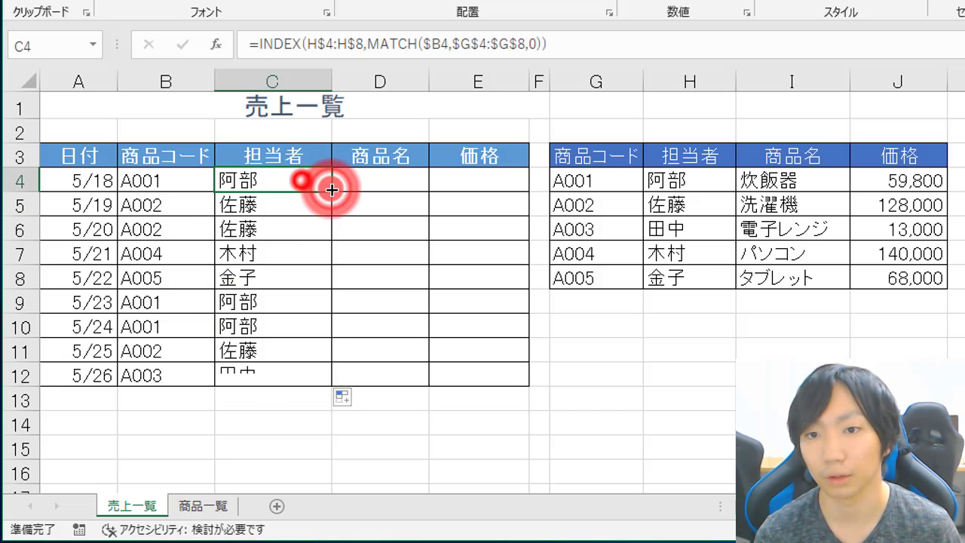
{"action": "left_click_drag", "start_coordinate": [332, 190], "coordinate": [528, 196]}
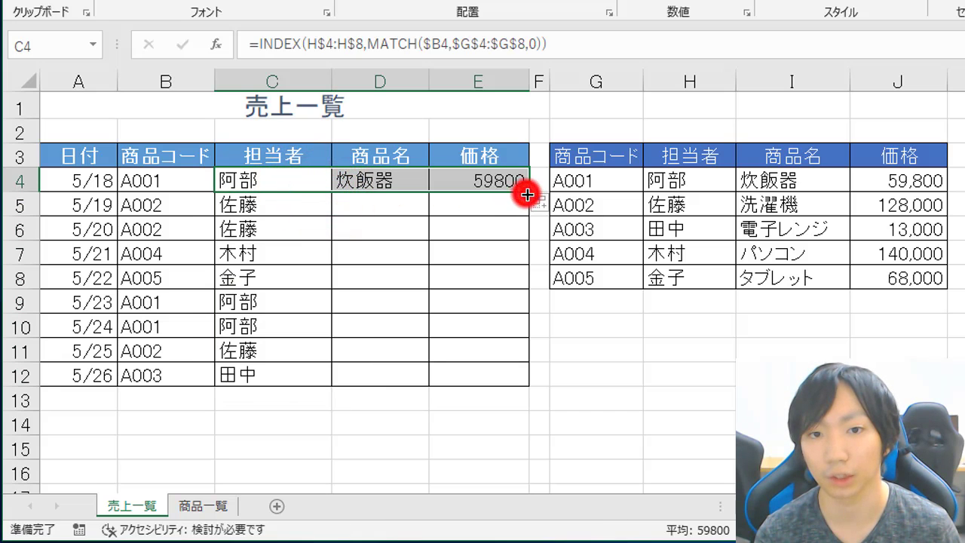
- Fill D4 and E4 down to row 12, then check E11's formula returning 128000
{"action": "left_click", "coordinate": [398, 181]}
{"action": "double_click", "coordinate": [429, 191]}
{"action": "left_click", "coordinate": [498, 188]}
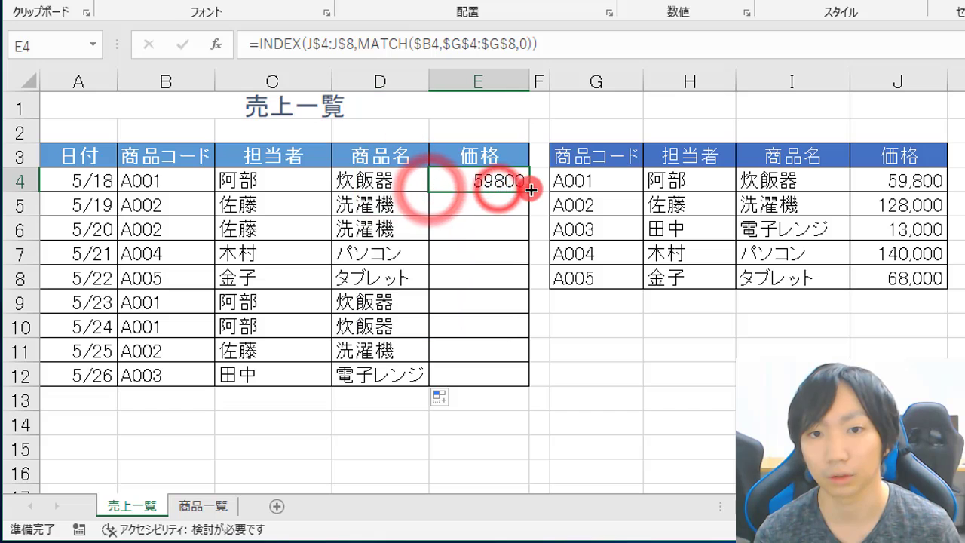
{"action": "double_click", "coordinate": [531, 190]}
{"action": "left_click", "coordinate": [543, 326]}
{"action": "left_click", "coordinate": [519, 351]}
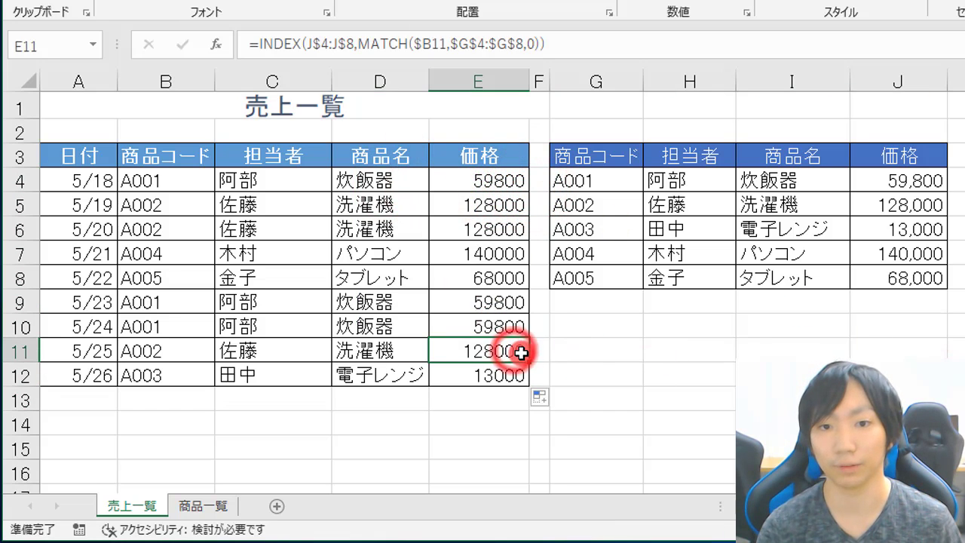
{"action": "double_click", "coordinate": [521, 352]}
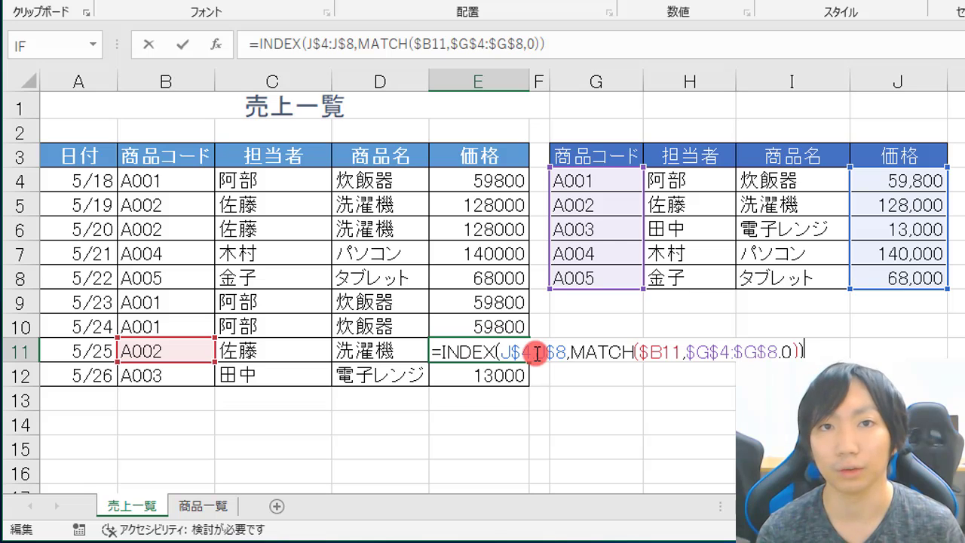
{"action": "key", "text": "ctrl+Return"}
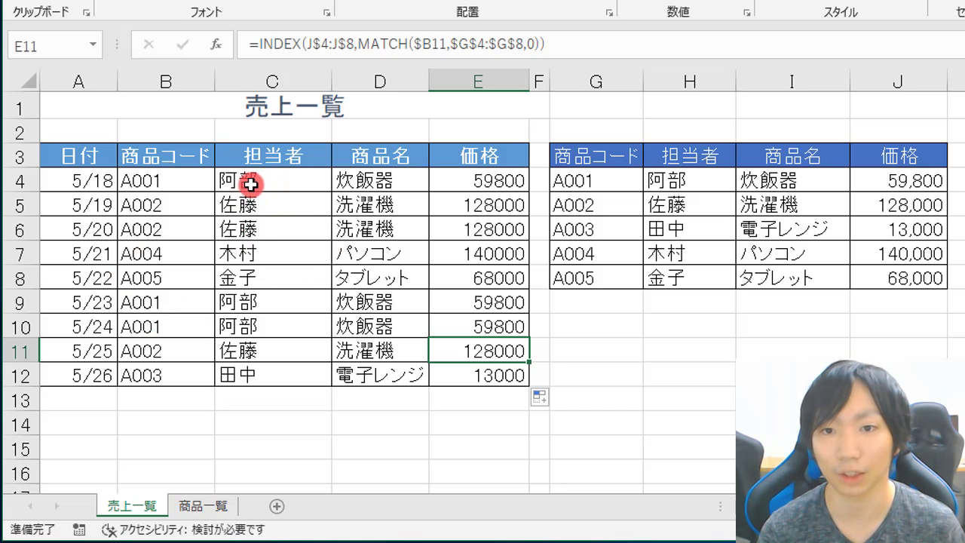
{"action": "left_click", "coordinate": [253, 183]}
{"action": "left_click_drag", "start_coordinate": [252, 183], "coordinate": [293, 369]}
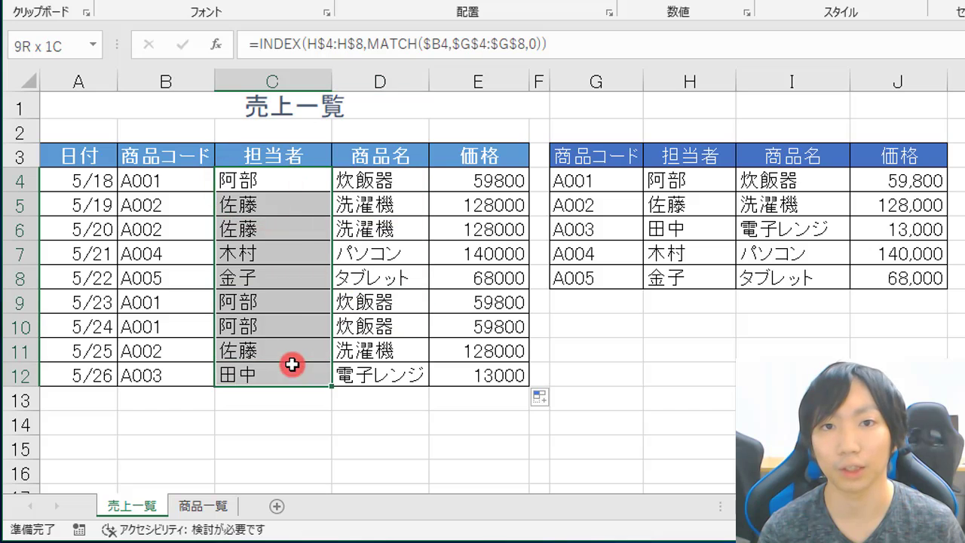
{"action": "left_click", "coordinate": [285, 189]}
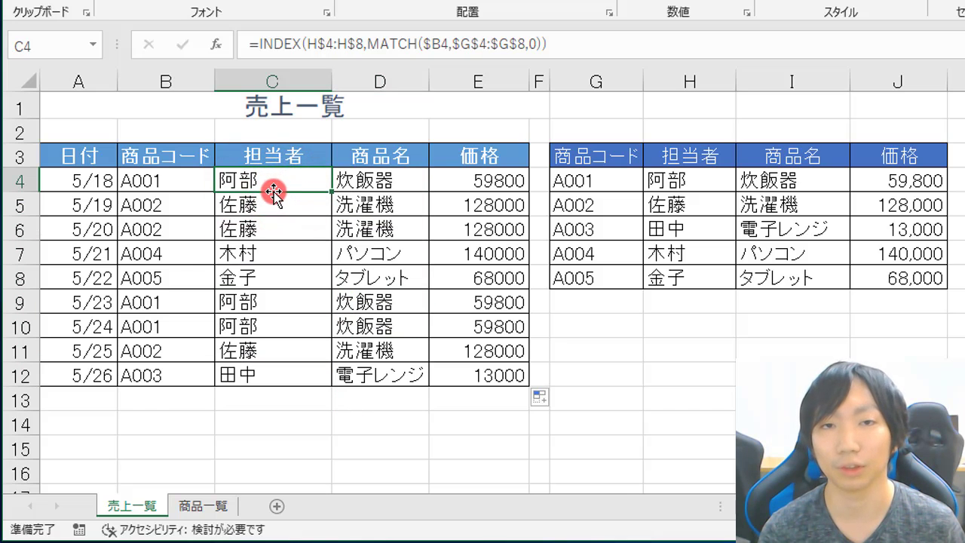